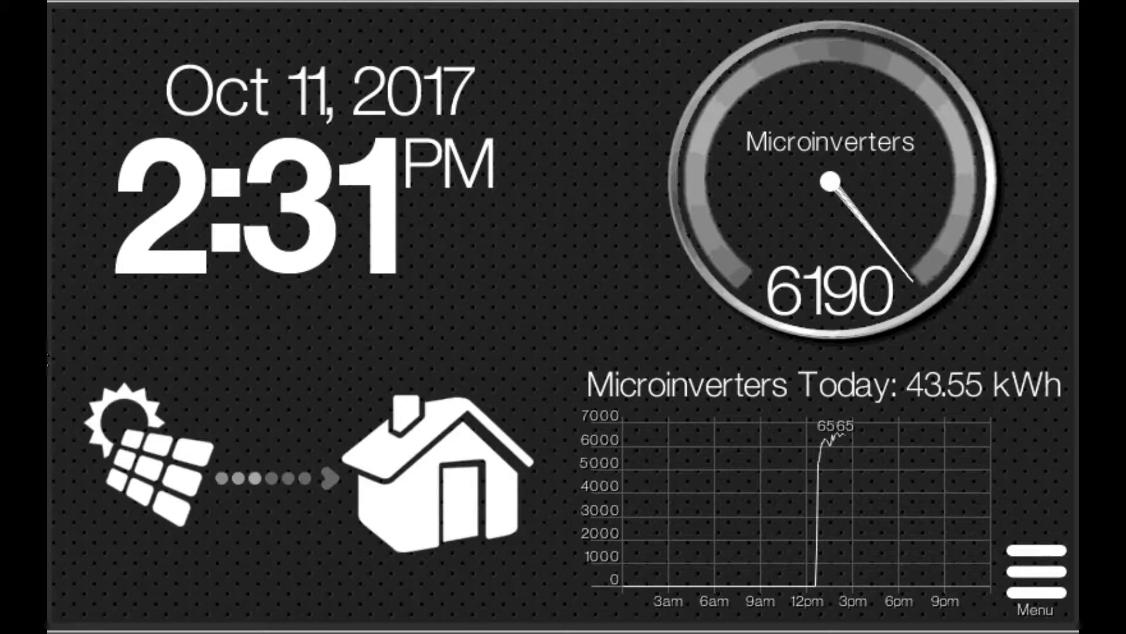
Step: Open the OOK info dump and page through the parameters of all bound inverters
{"action": "left_click", "coordinate": [814, 185]}
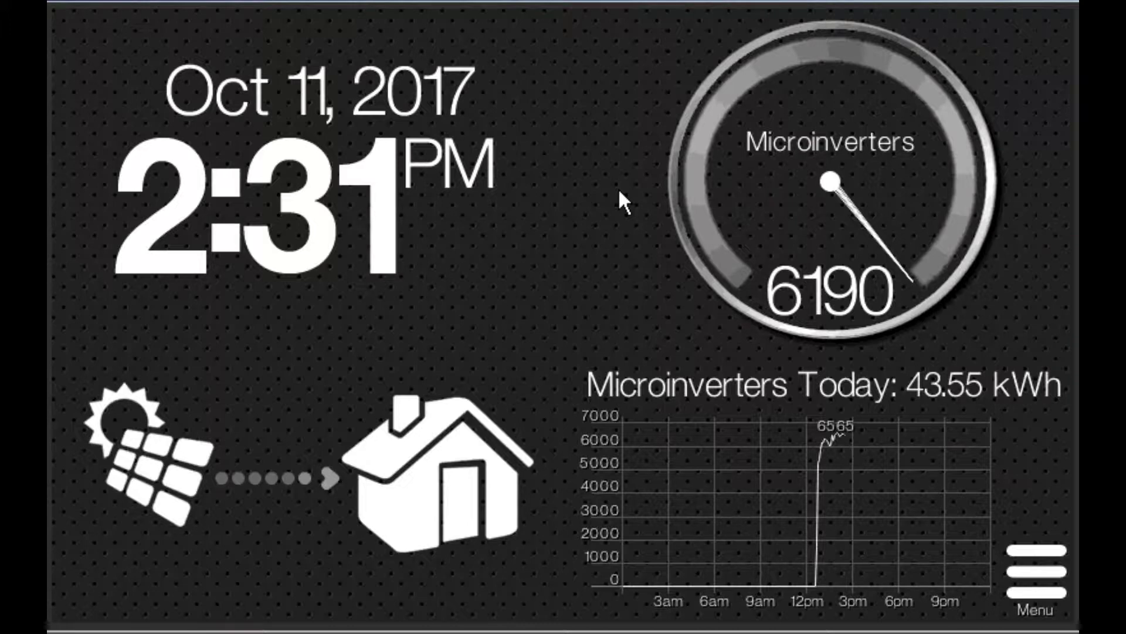
{"action": "left_click", "coordinate": [815, 191]}
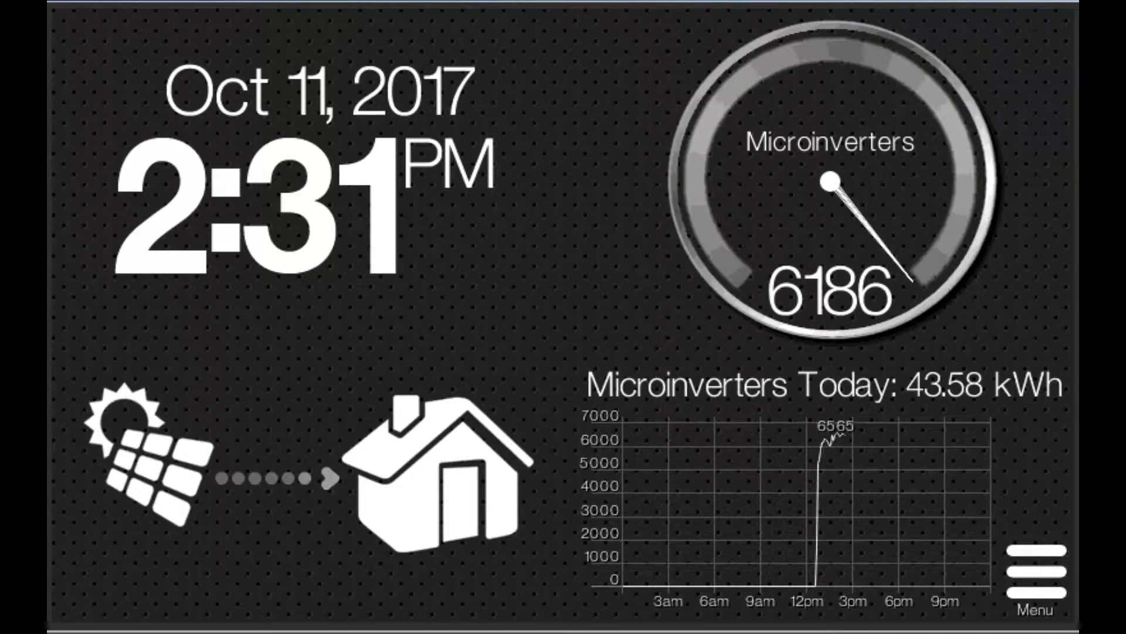
{"action": "left_click", "coordinate": [468, 108]}
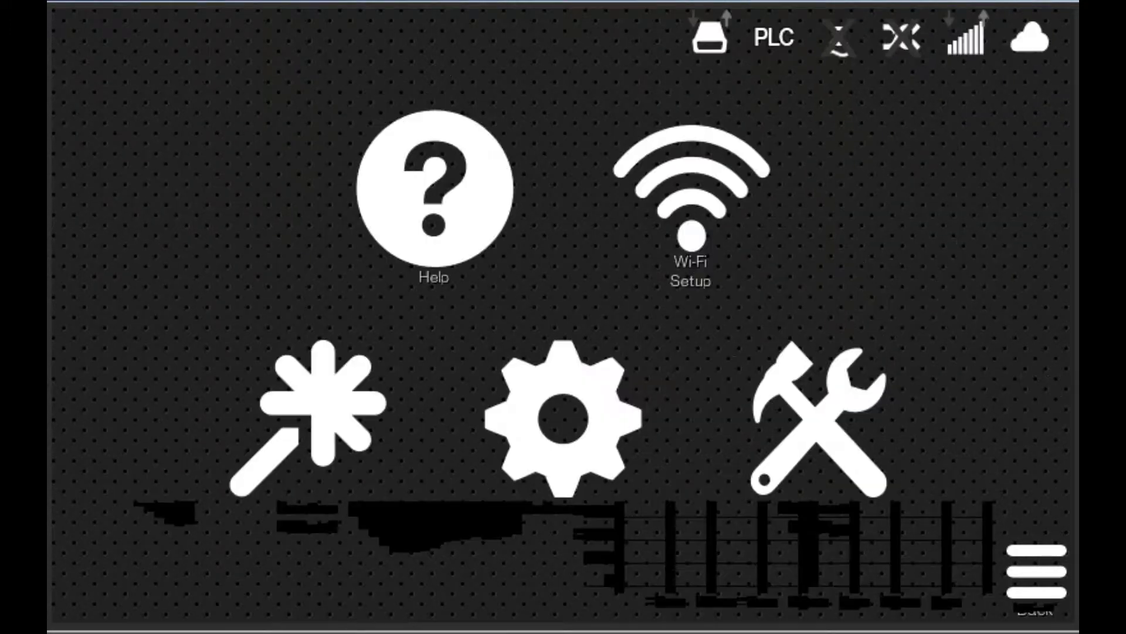
{"action": "left_click", "coordinate": [66, 27]}
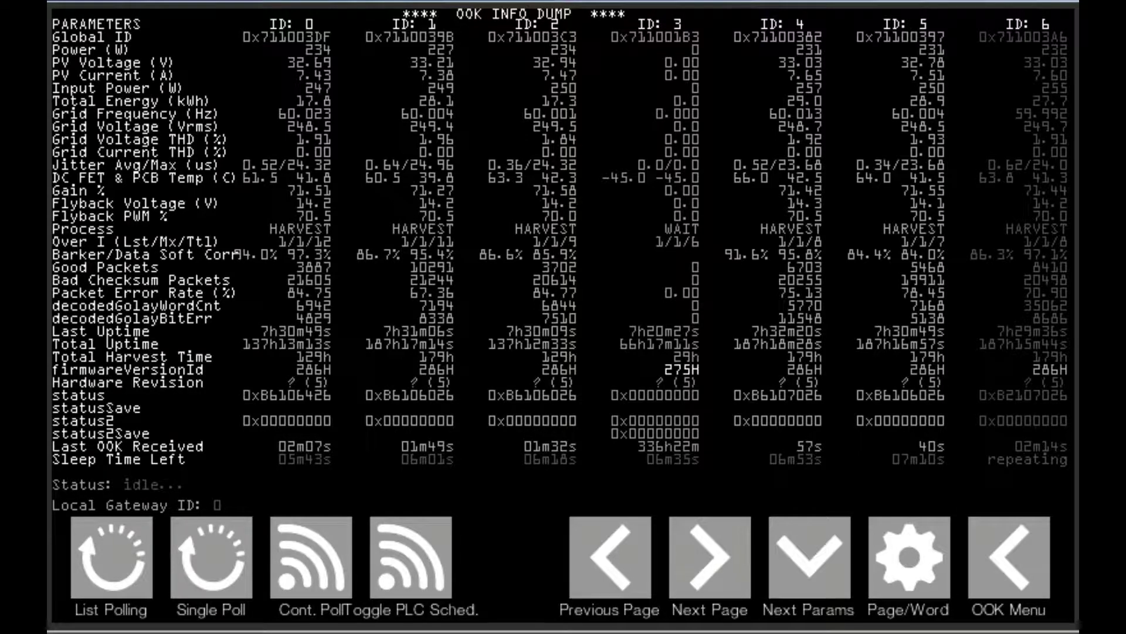
{"action": "key", "text": "Right"}
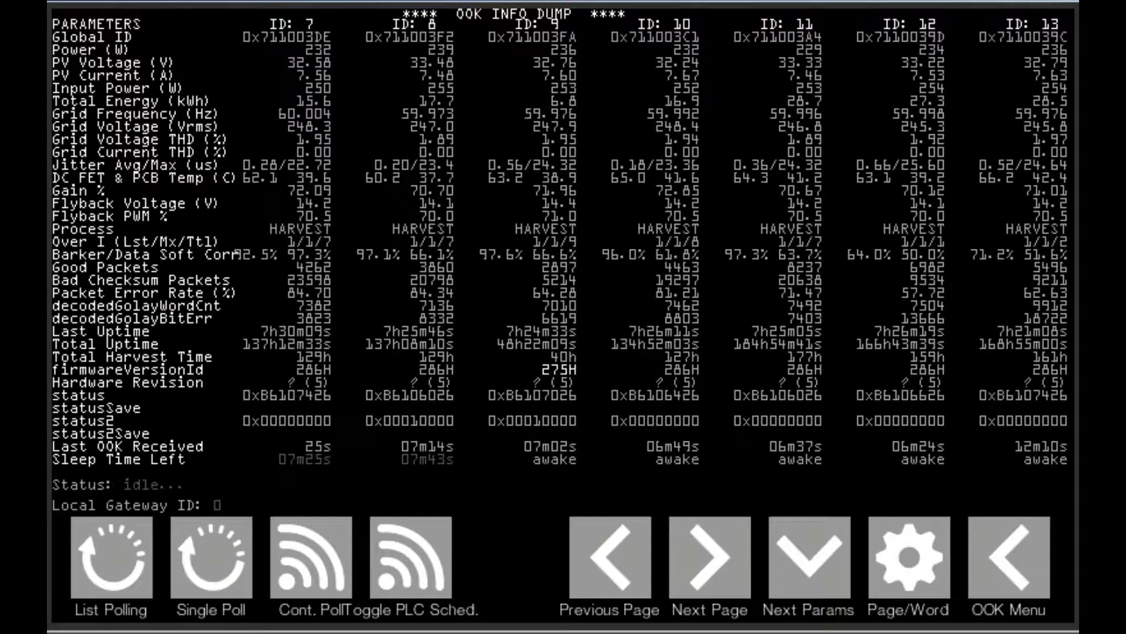
{"action": "key", "text": "Right"}
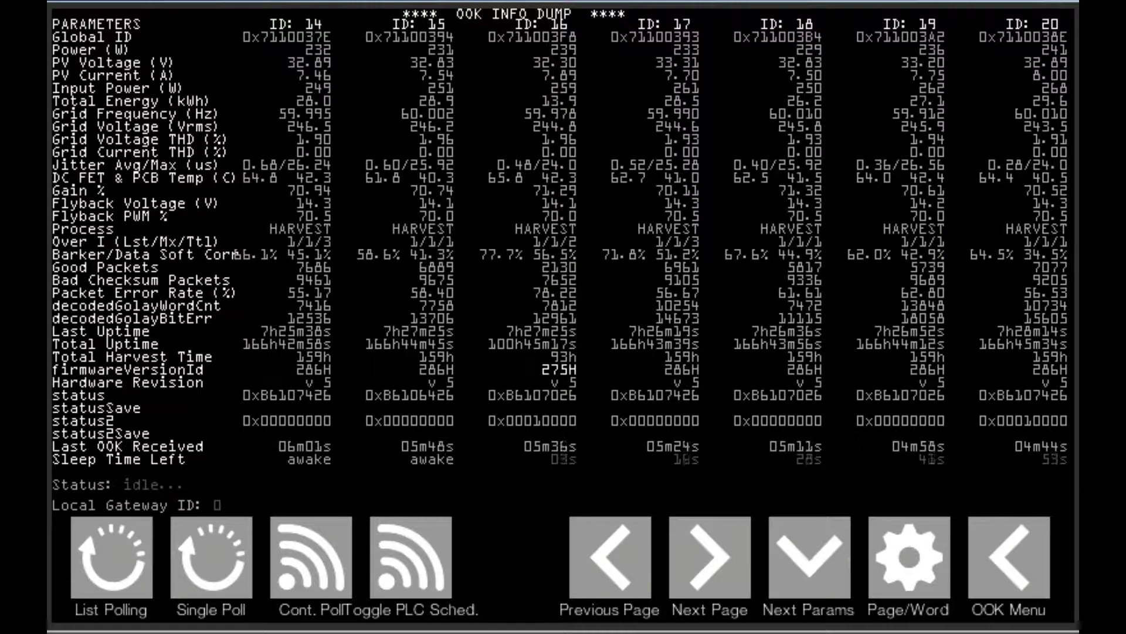
{"action": "key", "text": "Right"}
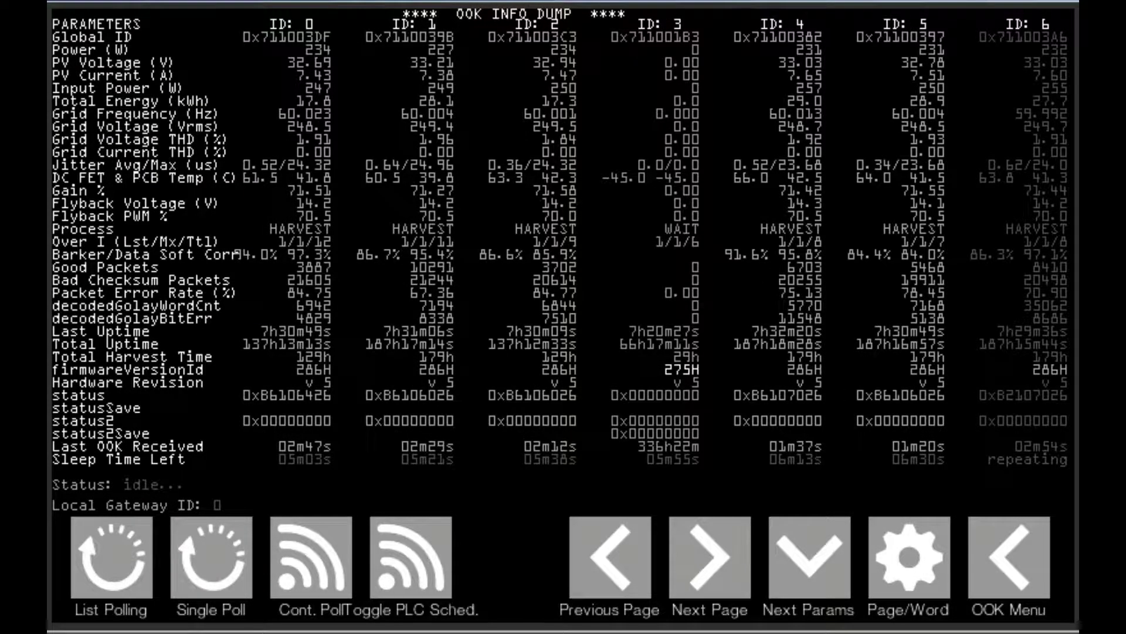
Step: Force-delete the unresponsive inverter 711001B3 from the bound inverter list on the OOK discovery screen
{"action": "left_click", "coordinate": [1008, 556]}
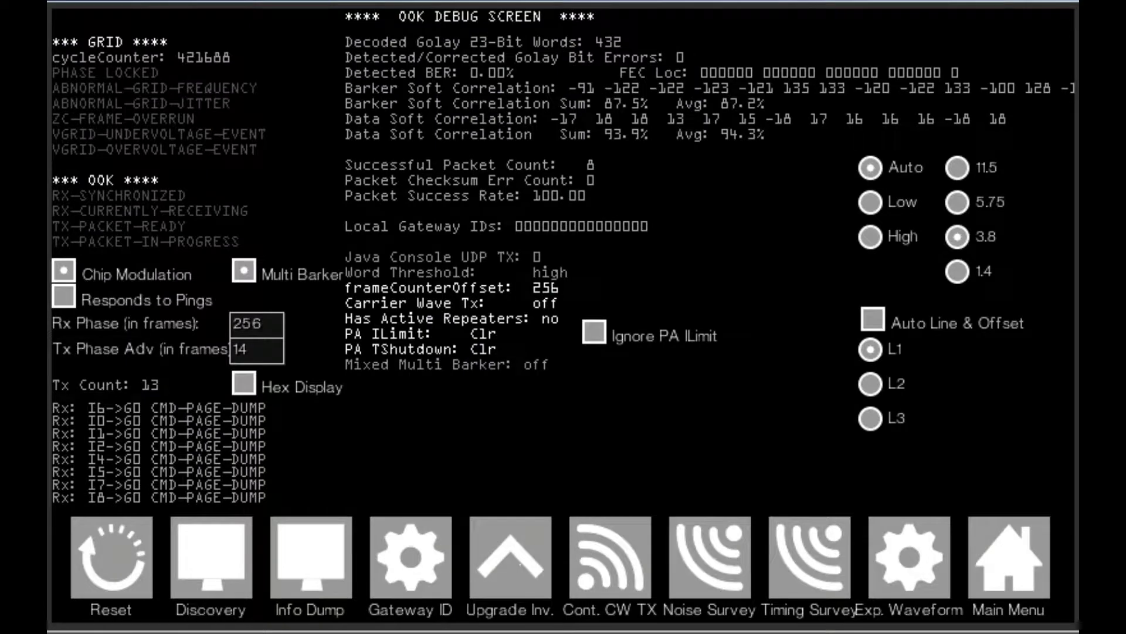
{"action": "left_click", "coordinate": [210, 556]}
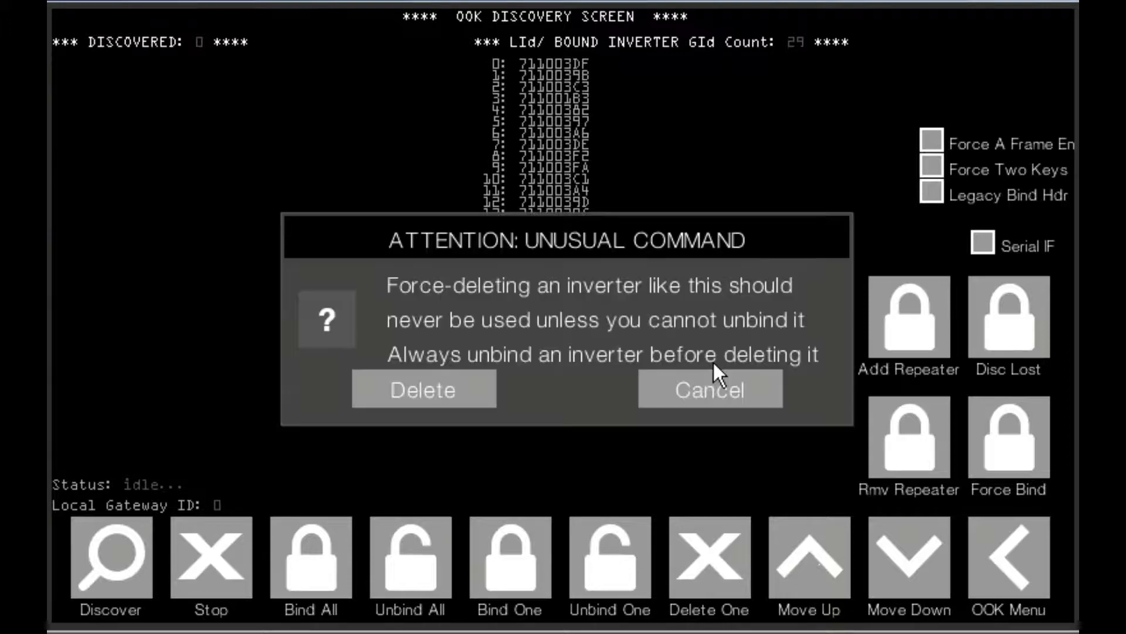
{"action": "left_click", "coordinate": [442, 393]}
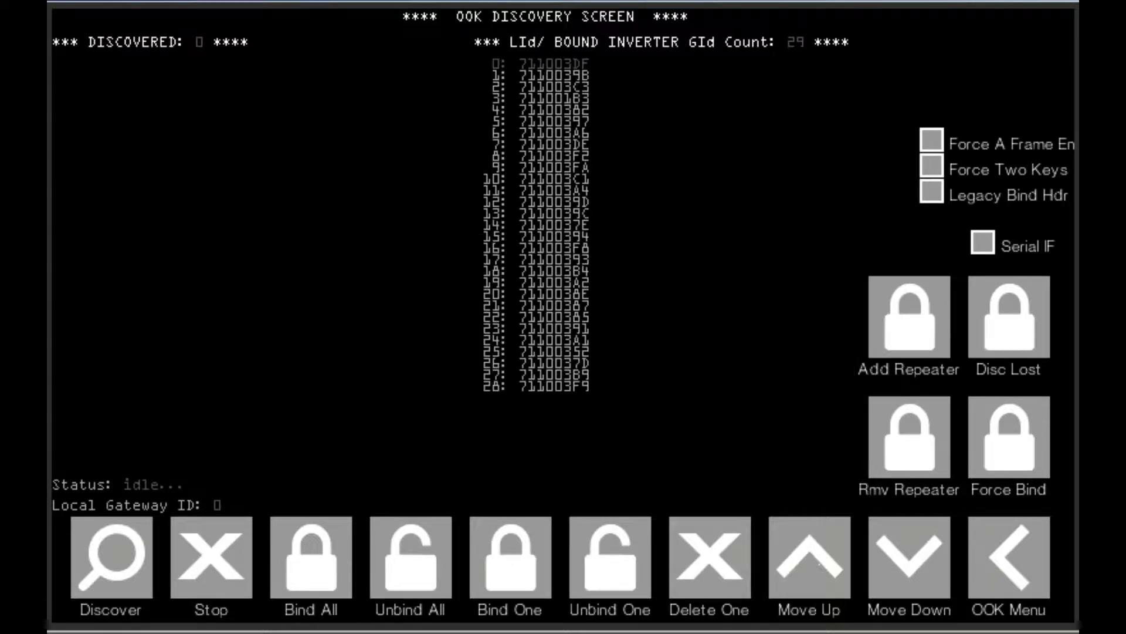
{"action": "left_click", "coordinate": [554, 75]}
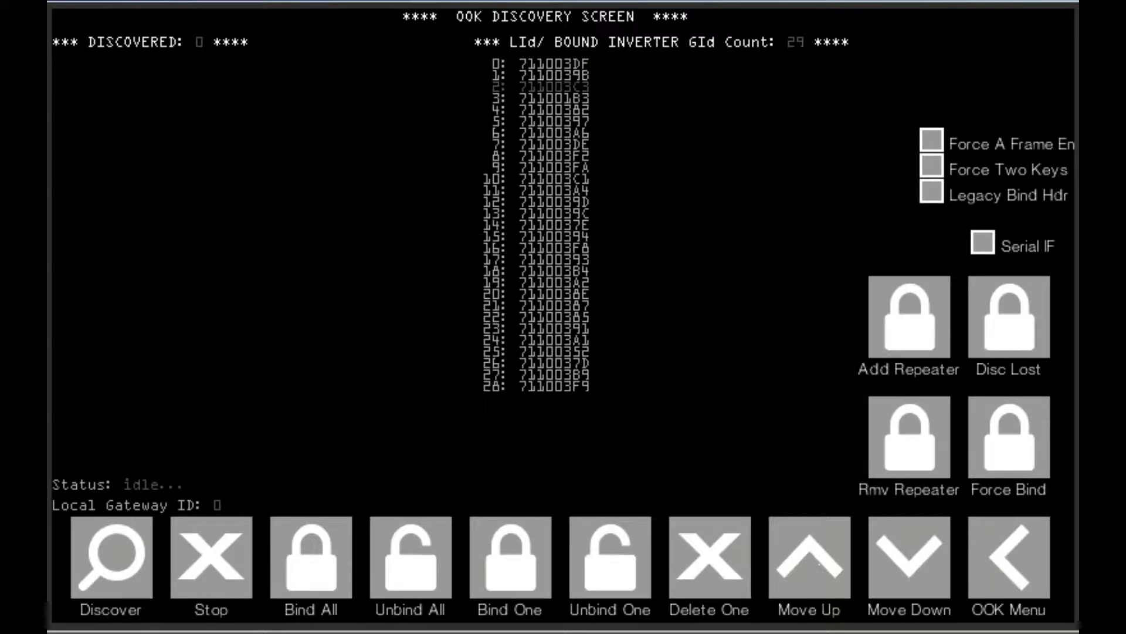
{"action": "left_click", "coordinate": [553, 87]}
{"action": "left_click", "coordinate": [554, 97]}
{"action": "left_click", "coordinate": [554, 98]}
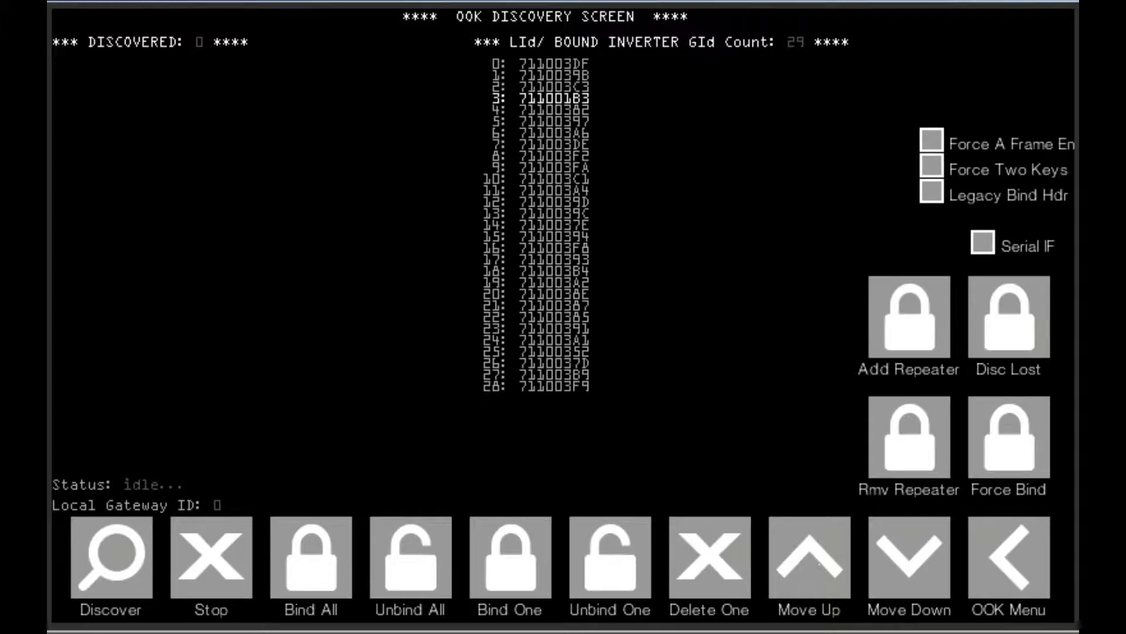
{"action": "key", "text": "Delete"}
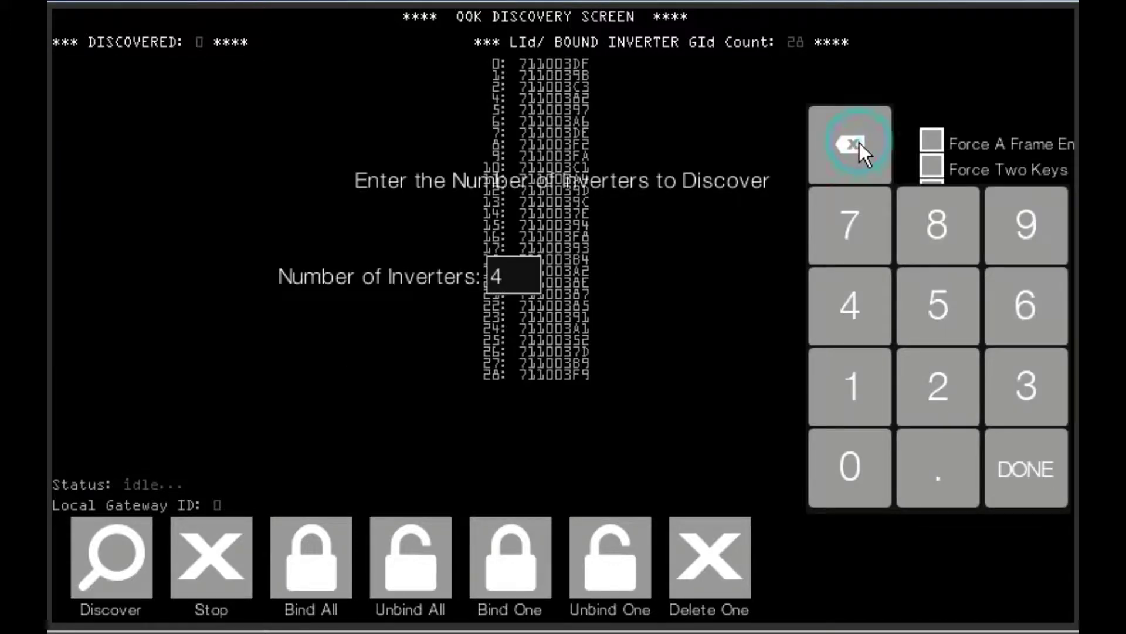
Step: Run a discovery for 2 inverters and bind all the discovered ones to the gateway
{"action": "left_click", "coordinate": [938, 381]}
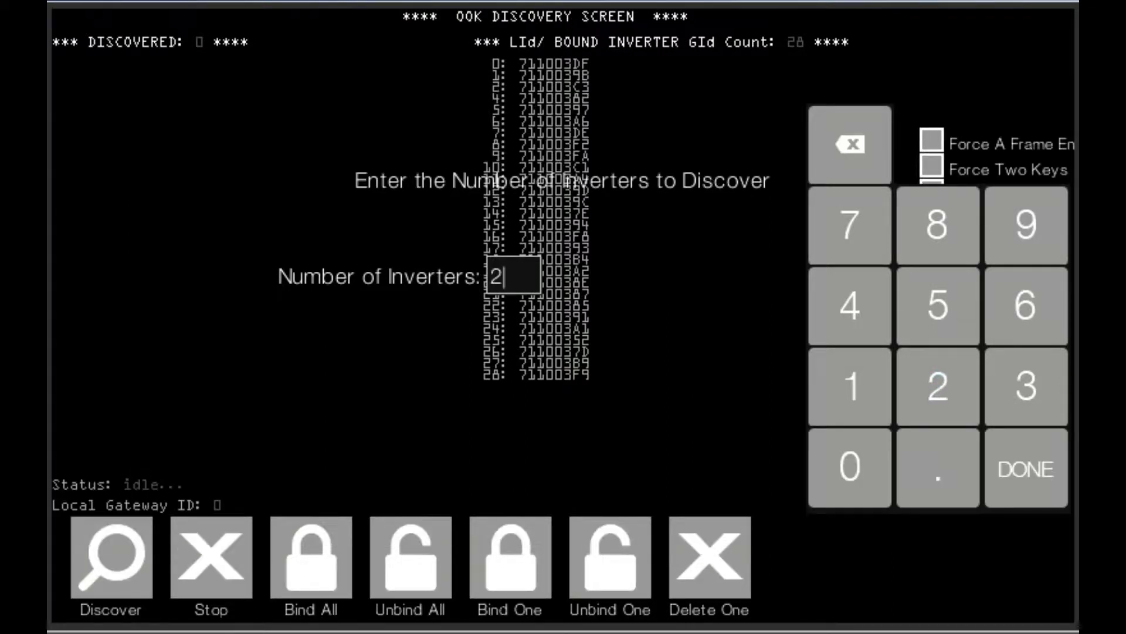
{"action": "key", "text": "Return"}
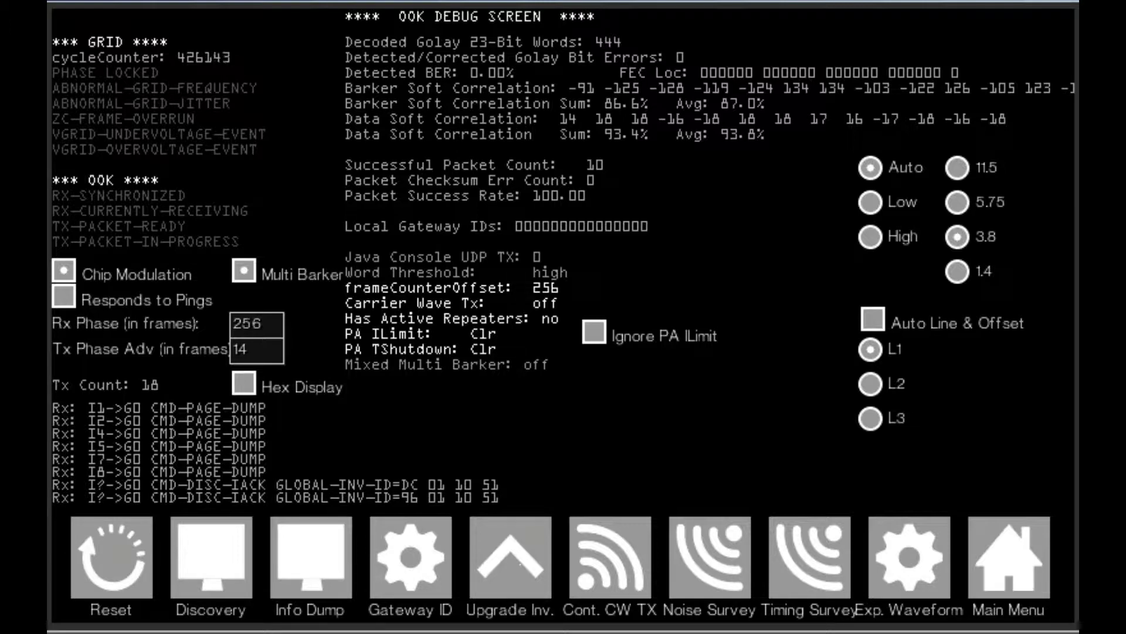
{"action": "left_click", "coordinate": [211, 557]}
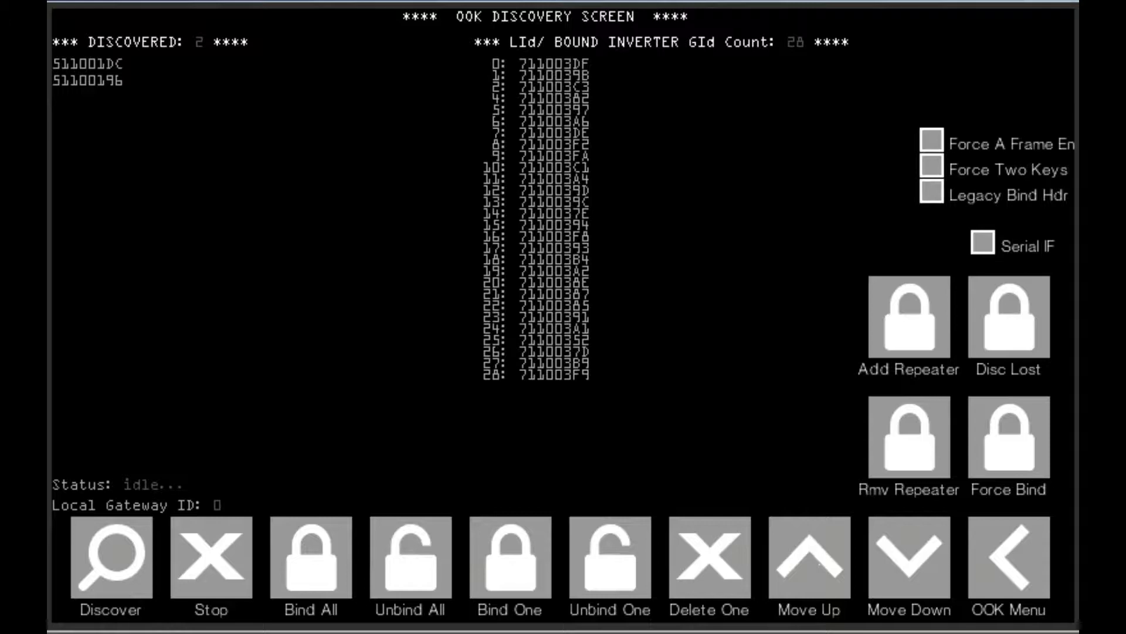
{"action": "left_click", "coordinate": [311, 557]}
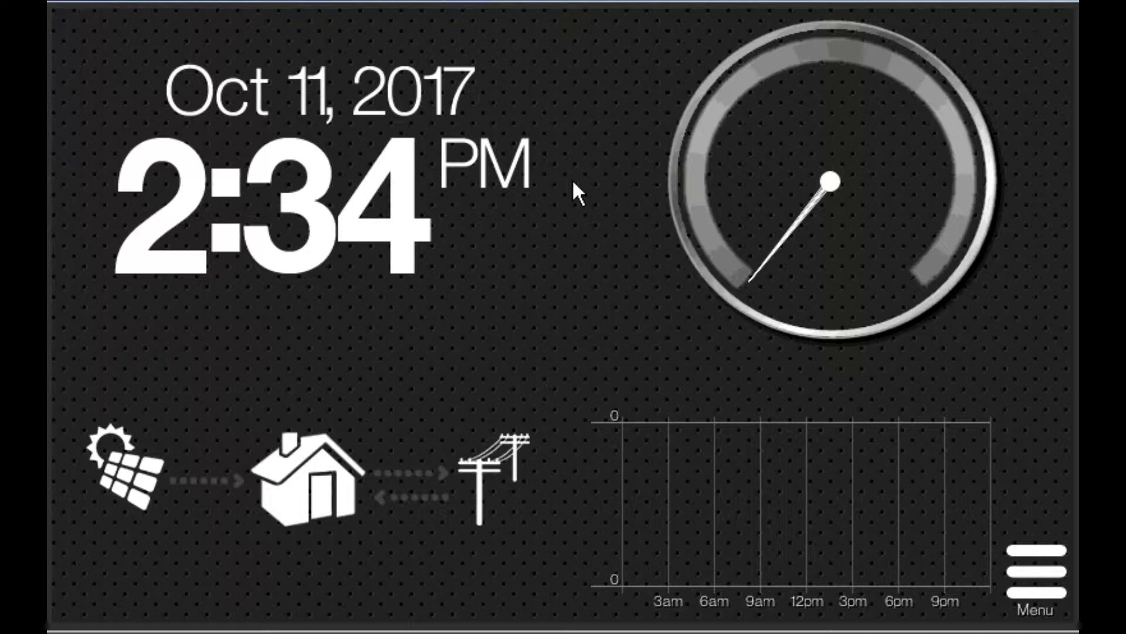
Step: Add a new array of 1 row with 2 modules to the existing array and save the setup
{"action": "left_click", "coordinate": [572, 178]}
{"action": "left_click", "coordinate": [1023, 318]}
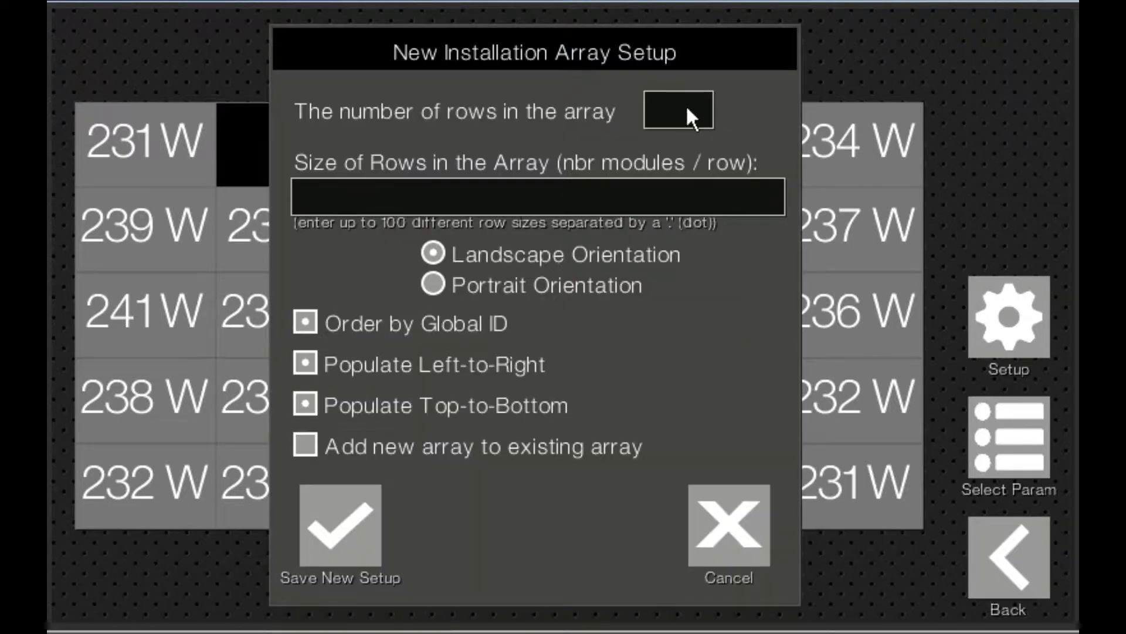
{"action": "left_click", "coordinate": [685, 107]}
{"action": "left_click", "coordinate": [725, 200]}
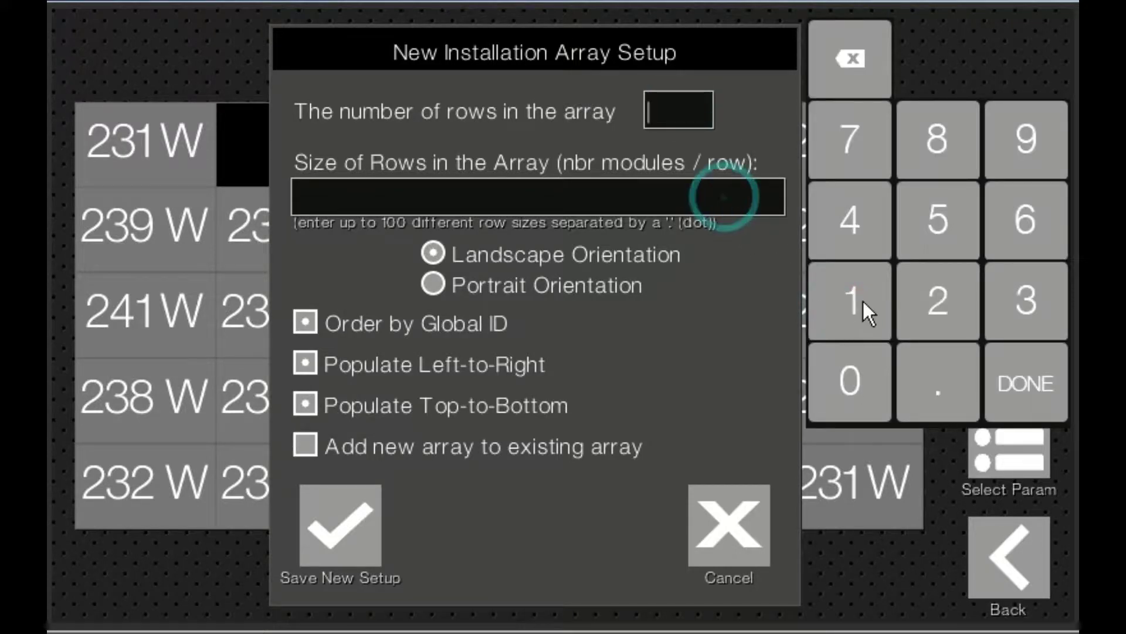
{"action": "left_click", "coordinate": [883, 300]}
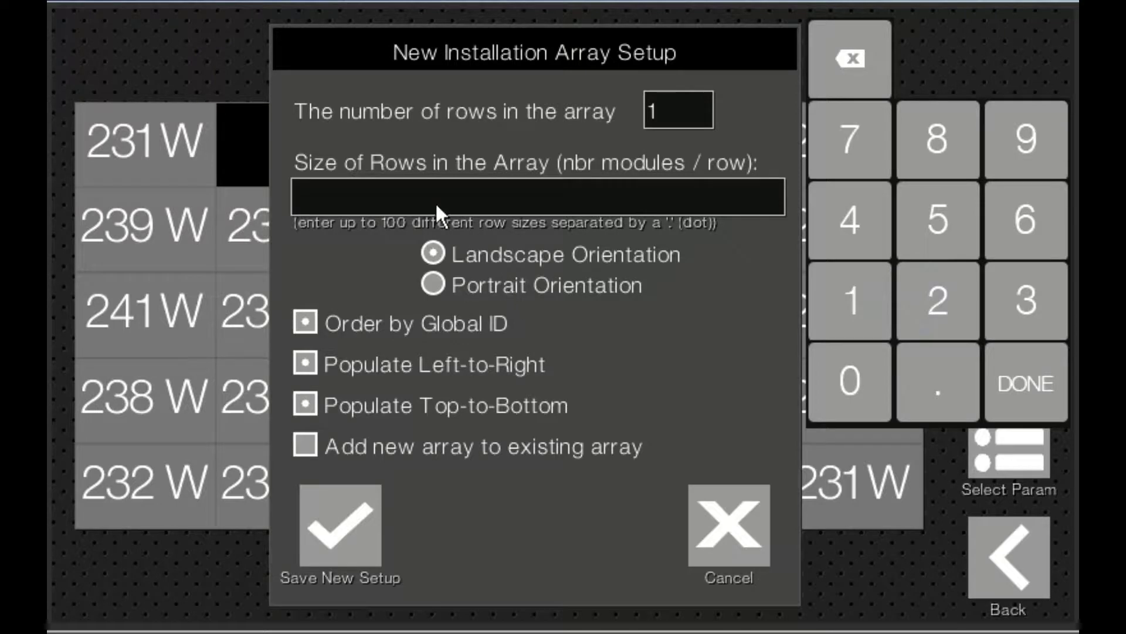
{"action": "type", "text": "2"}
{"action": "left_click", "coordinate": [305, 445]}
{"action": "left_click", "coordinate": [341, 525]}
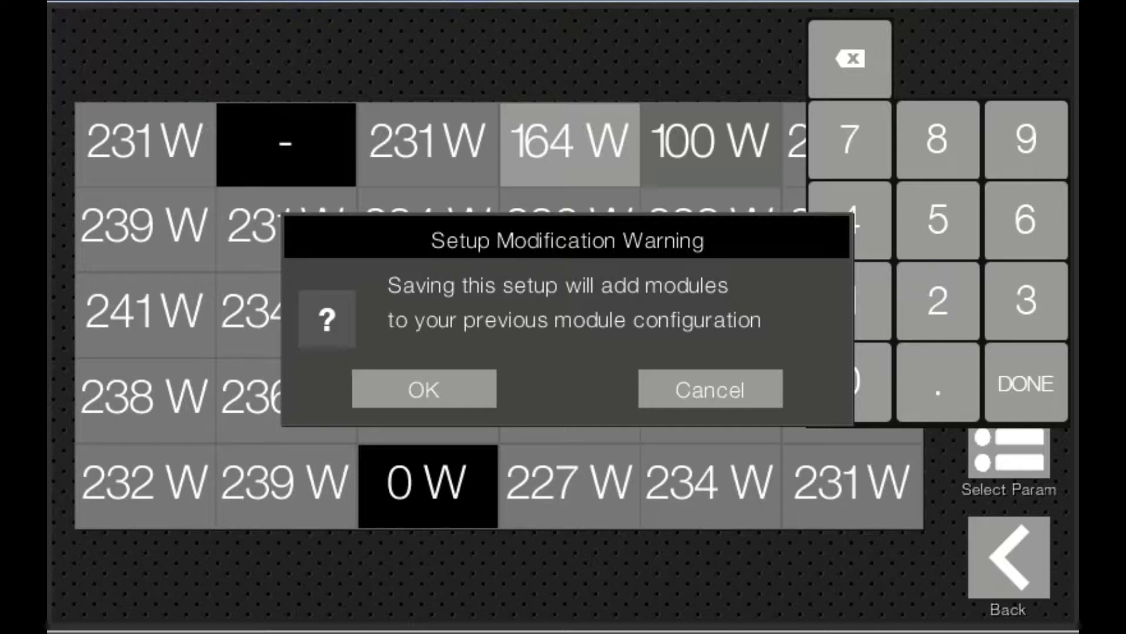
{"action": "left_click", "coordinate": [455, 391]}
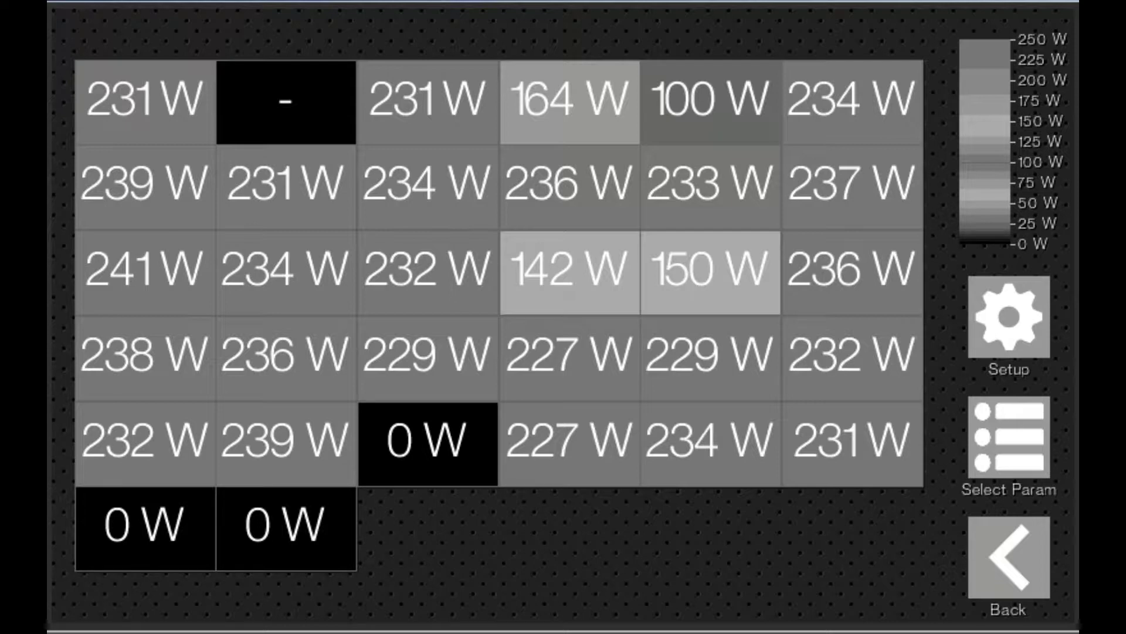
Step: Arrange the array in swap mode, exchanging module 51100196 with the blank top-row slot and 511001DC with 711001B3
{"action": "left_click", "coordinate": [1008, 316]}
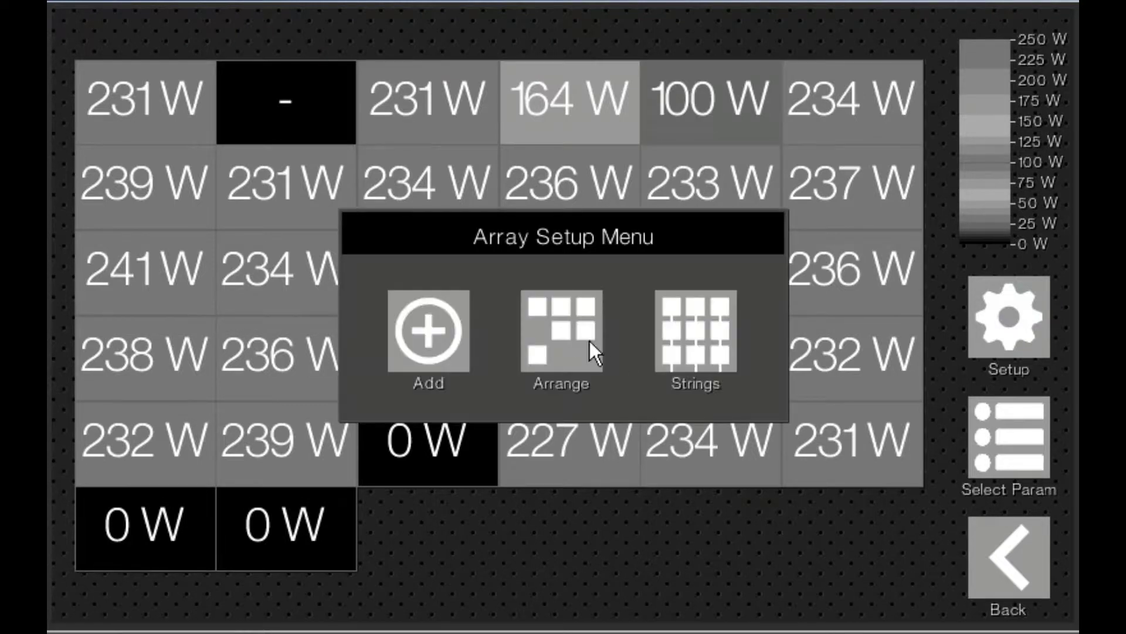
{"action": "left_click", "coordinate": [565, 330]}
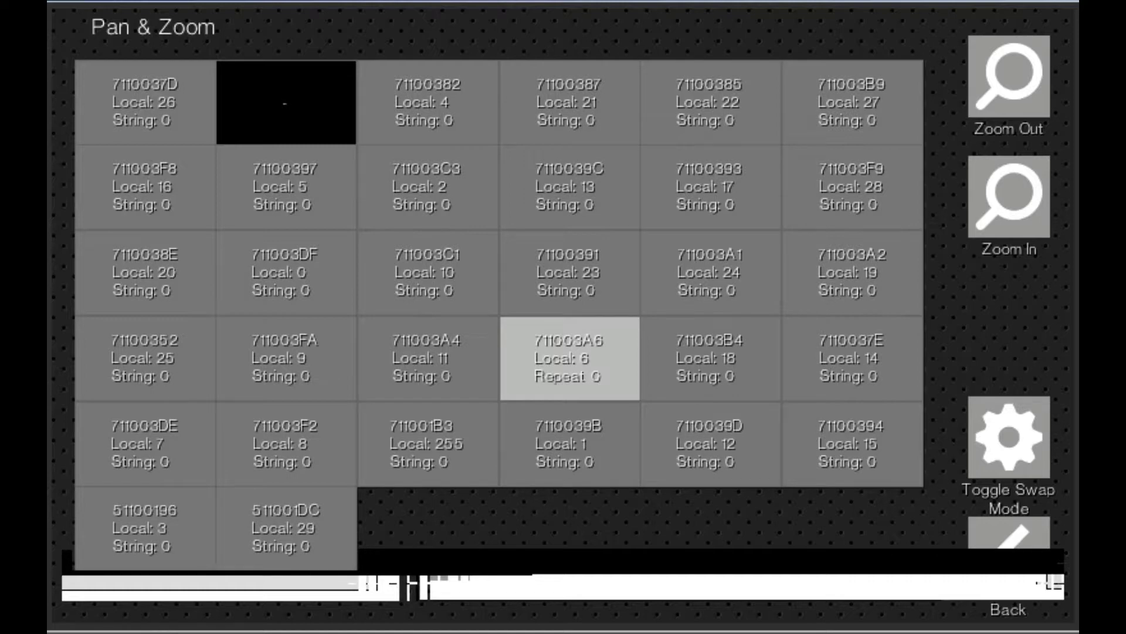
{"action": "left_click", "coordinate": [1009, 437]}
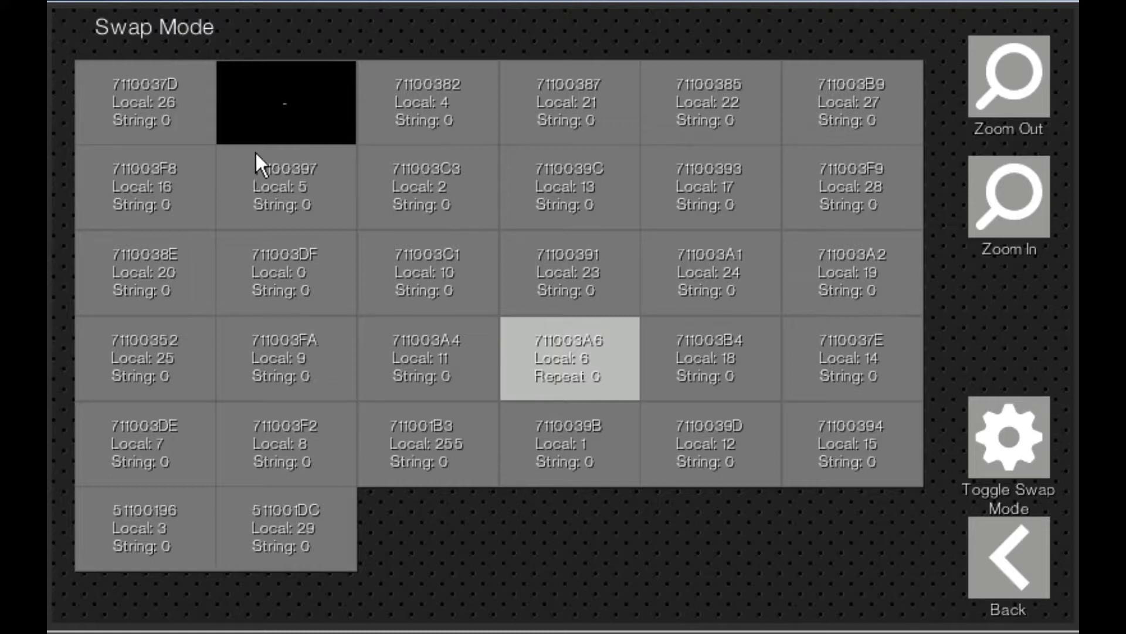
{"action": "left_click", "coordinate": [280, 120]}
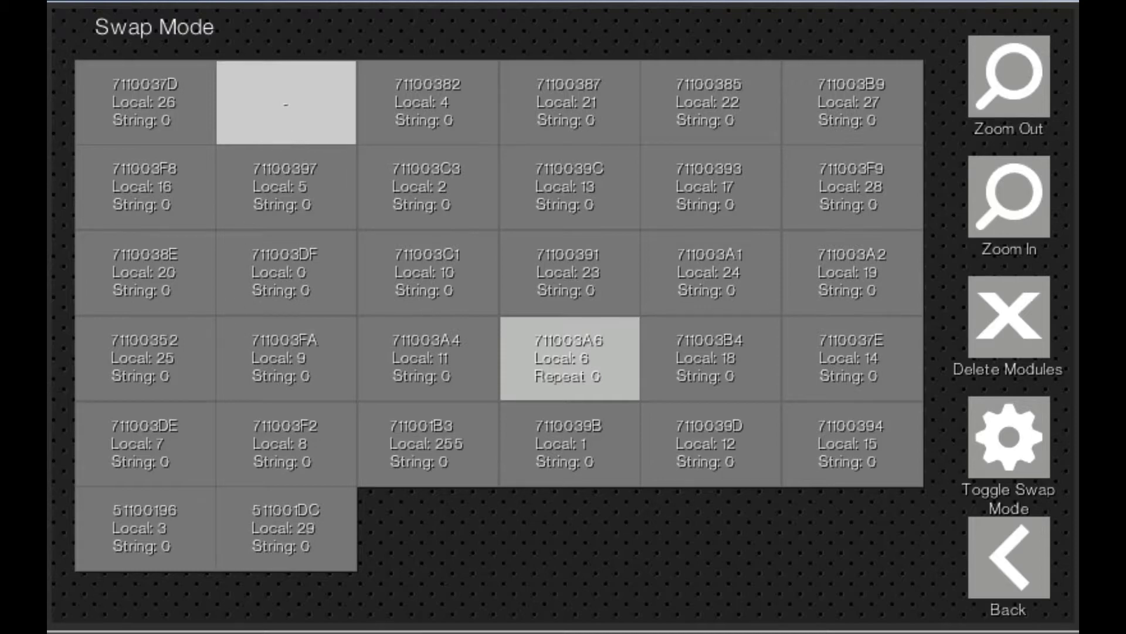
{"action": "left_click", "coordinate": [144, 528]}
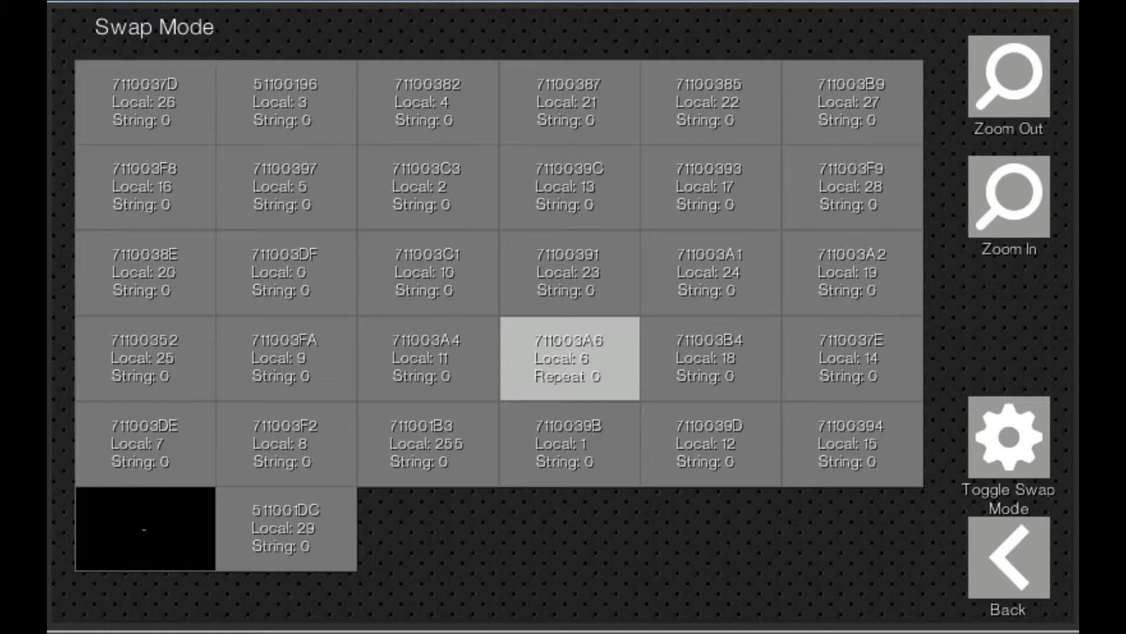
{"action": "left_click", "coordinate": [428, 444]}
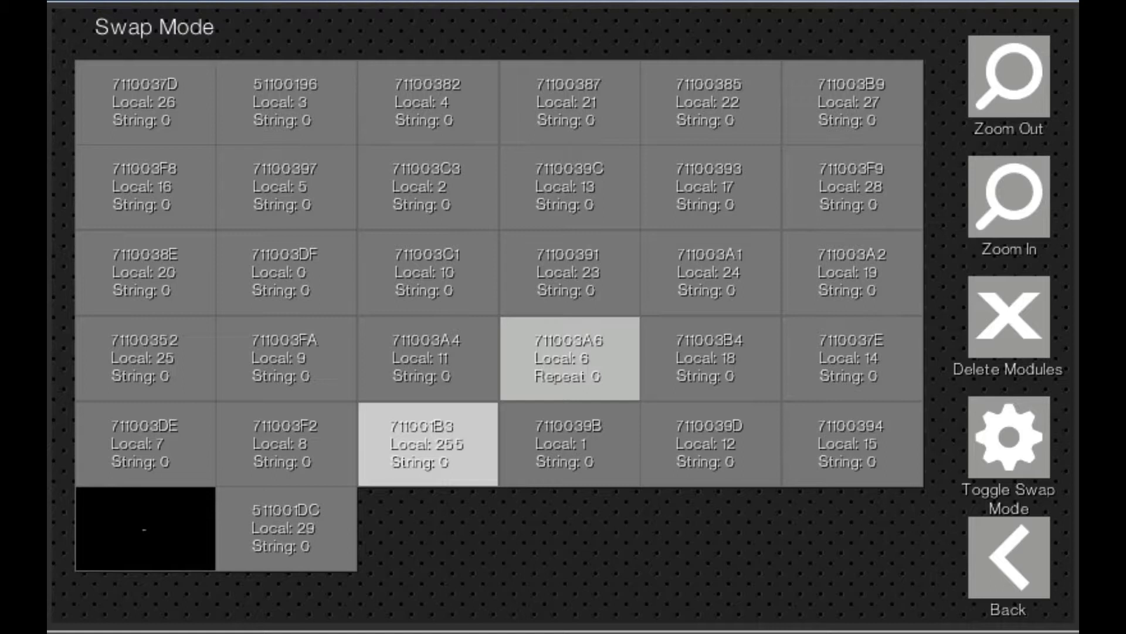
{"action": "left_click", "coordinate": [286, 528]}
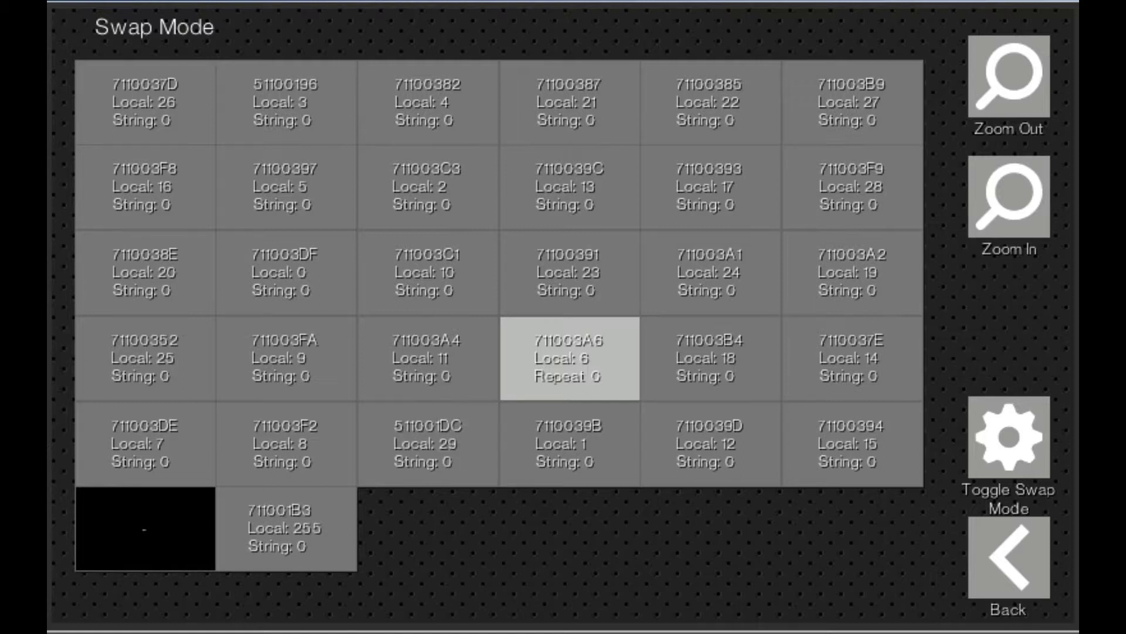
Step: Delete the old module 711001B3 from the last row of the array
{"action": "left_click", "coordinate": [287, 528]}
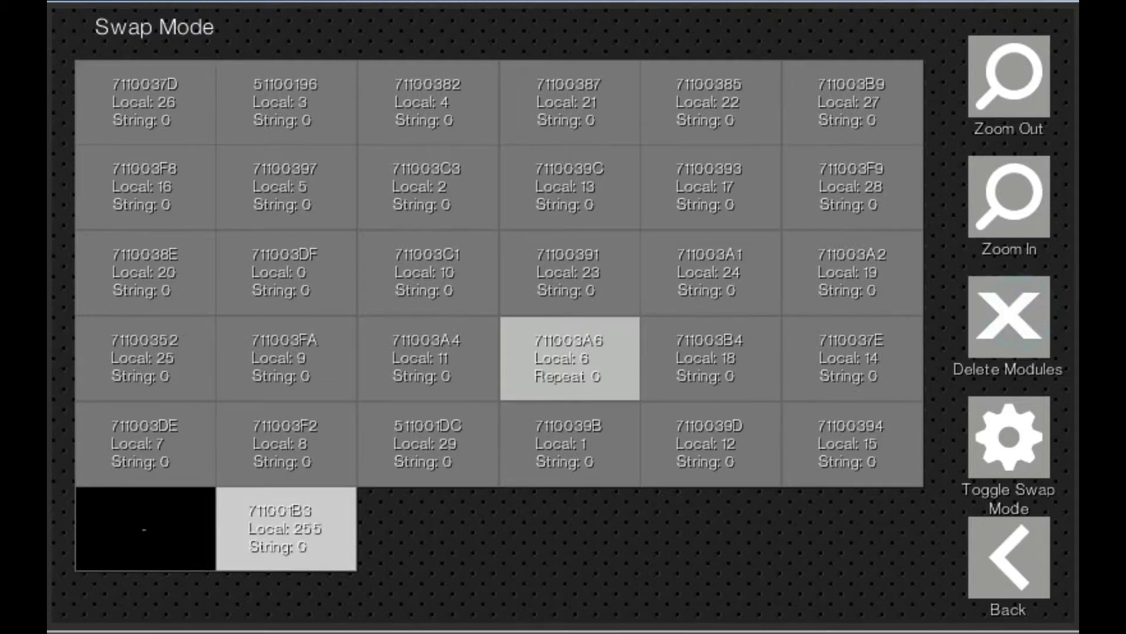
{"action": "left_click", "coordinate": [449, 392]}
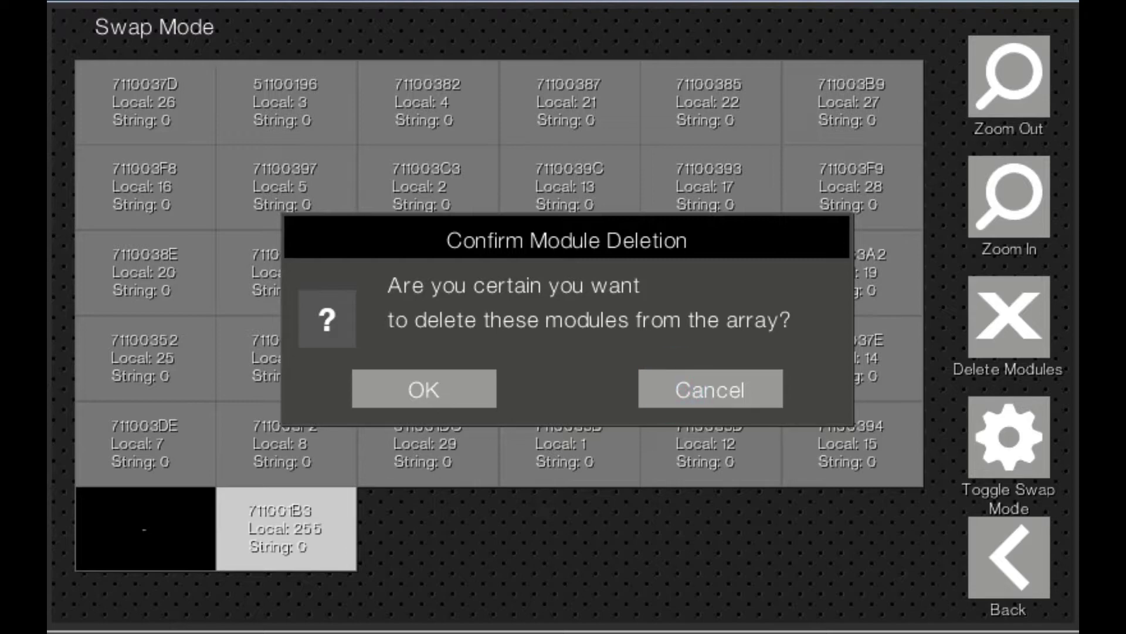
{"action": "left_click", "coordinate": [724, 386]}
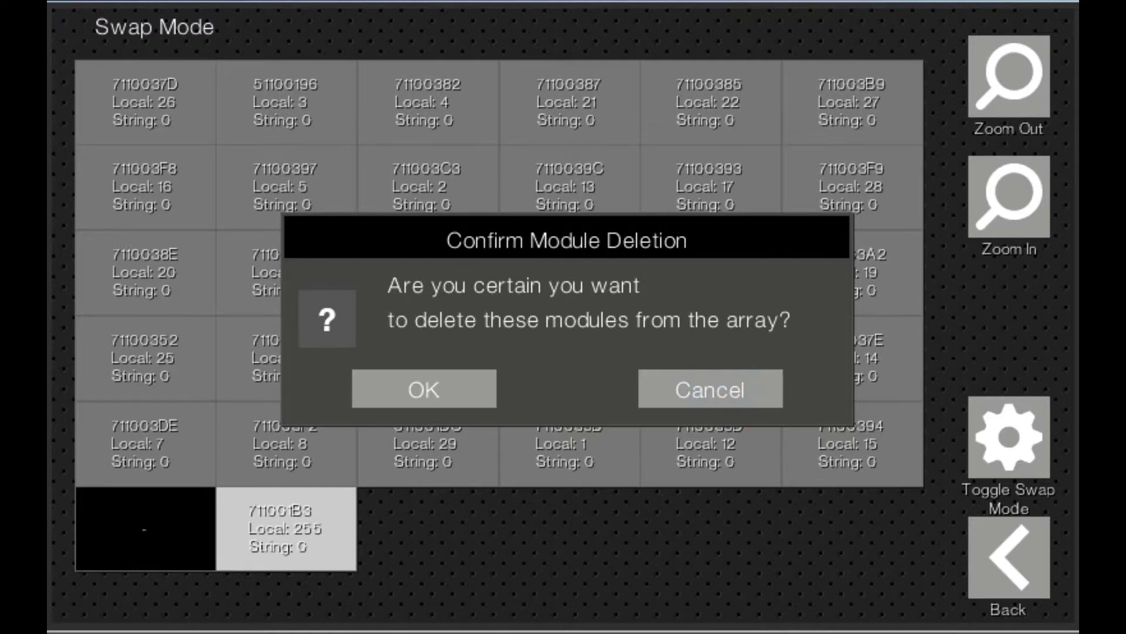
{"action": "left_click", "coordinate": [728, 393]}
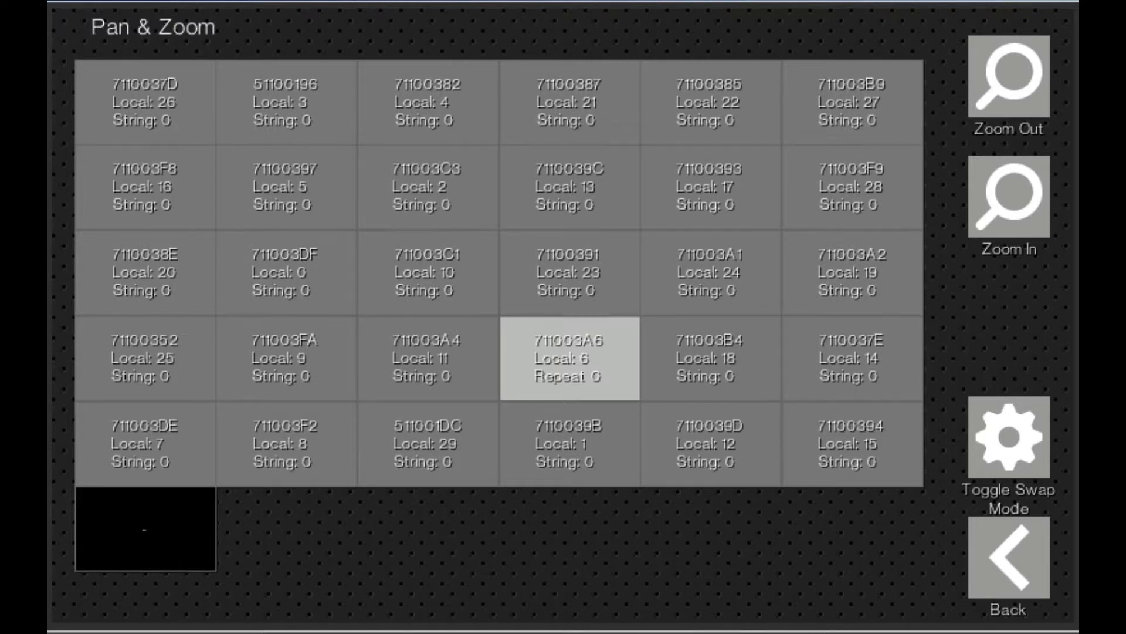
Step: Delete the blank module slot below the last row of the array, leaving modules 711003DE and 71100352 unselected
{"action": "left_click", "coordinate": [146, 528]}
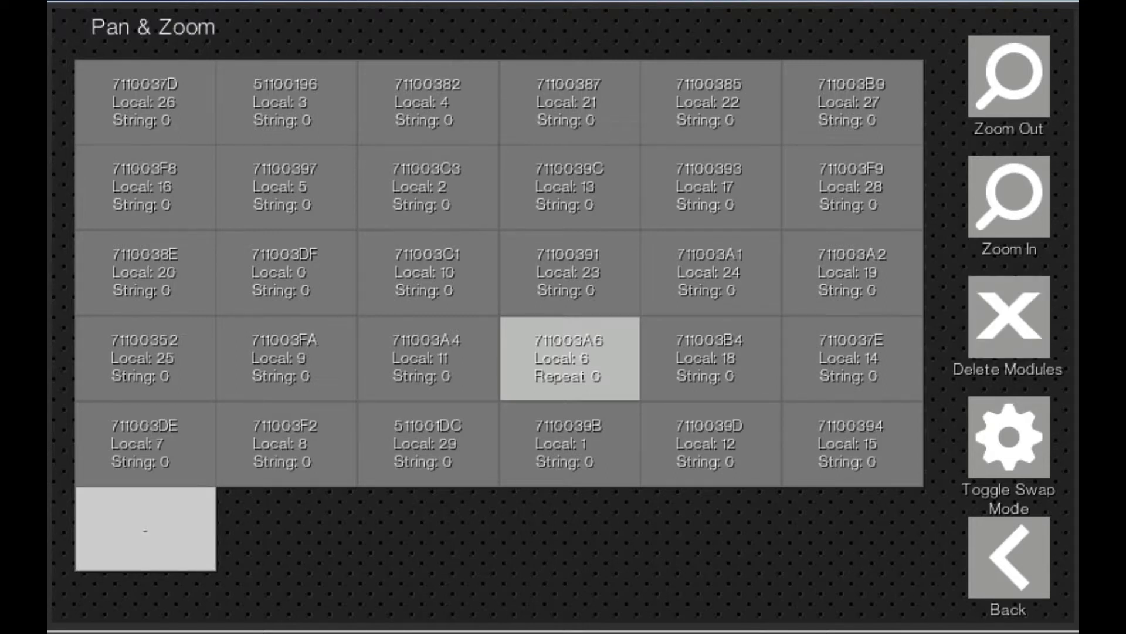
{"action": "left_click", "coordinate": [146, 443]}
{"action": "left_click", "coordinate": [170, 366]}
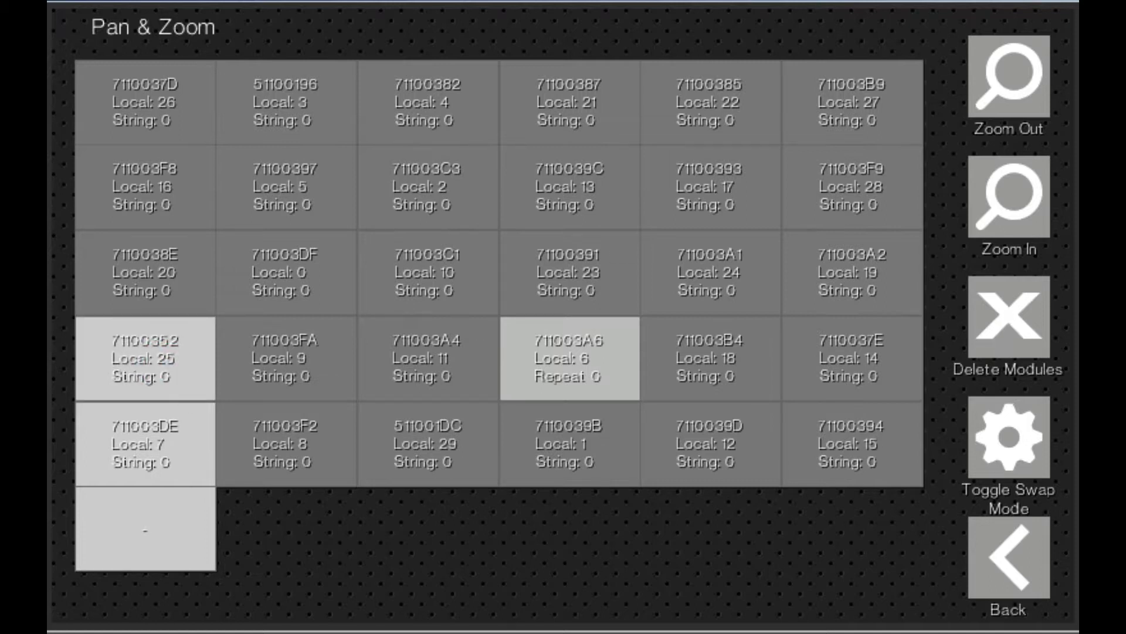
{"action": "left_click", "coordinate": [197, 341]}
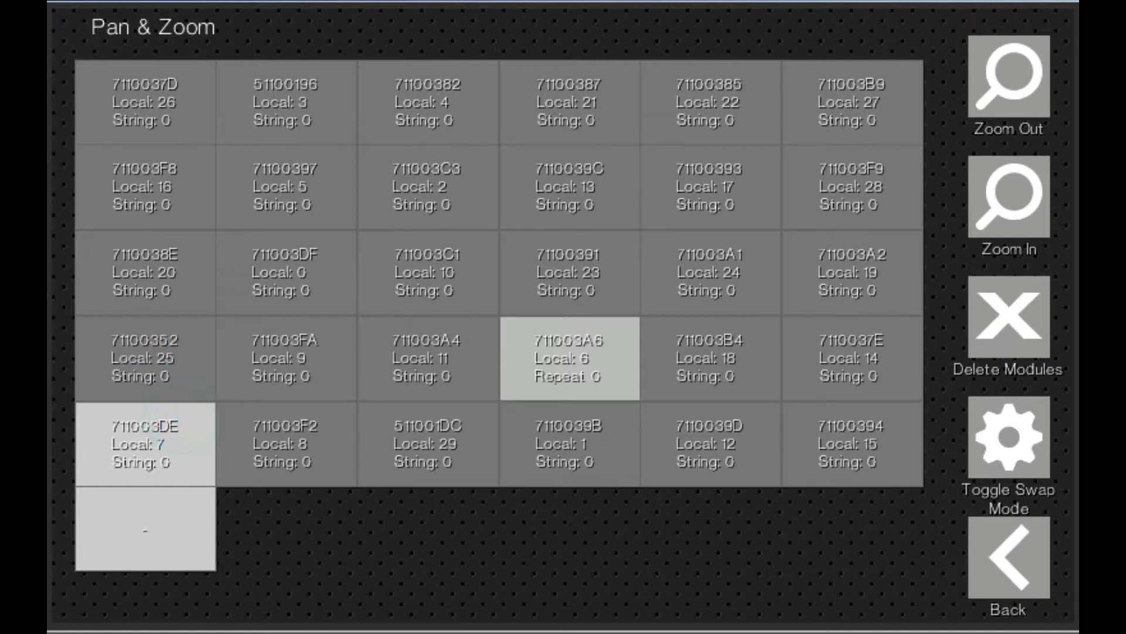
{"action": "left_click", "coordinate": [146, 443]}
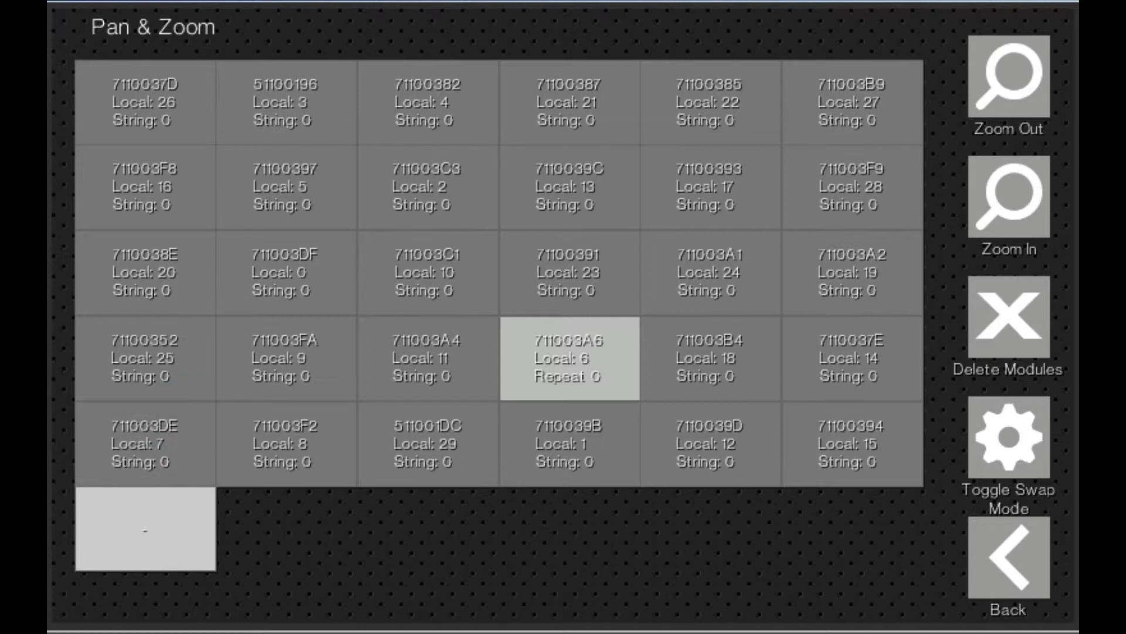
{"action": "left_click", "coordinate": [998, 320]}
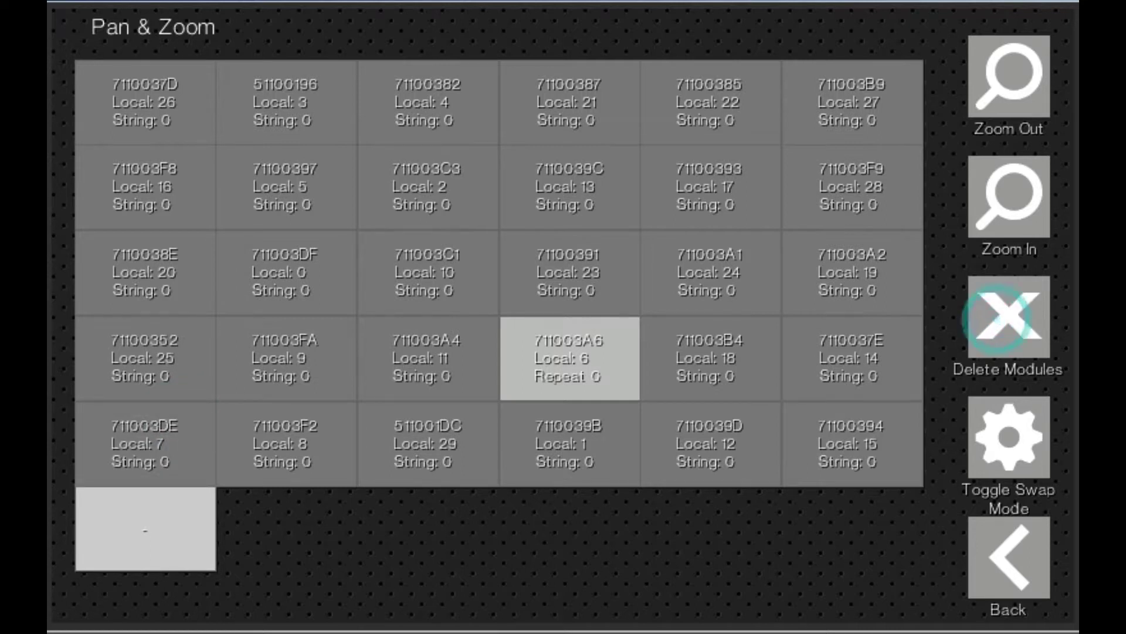
{"action": "left_click", "coordinate": [445, 390]}
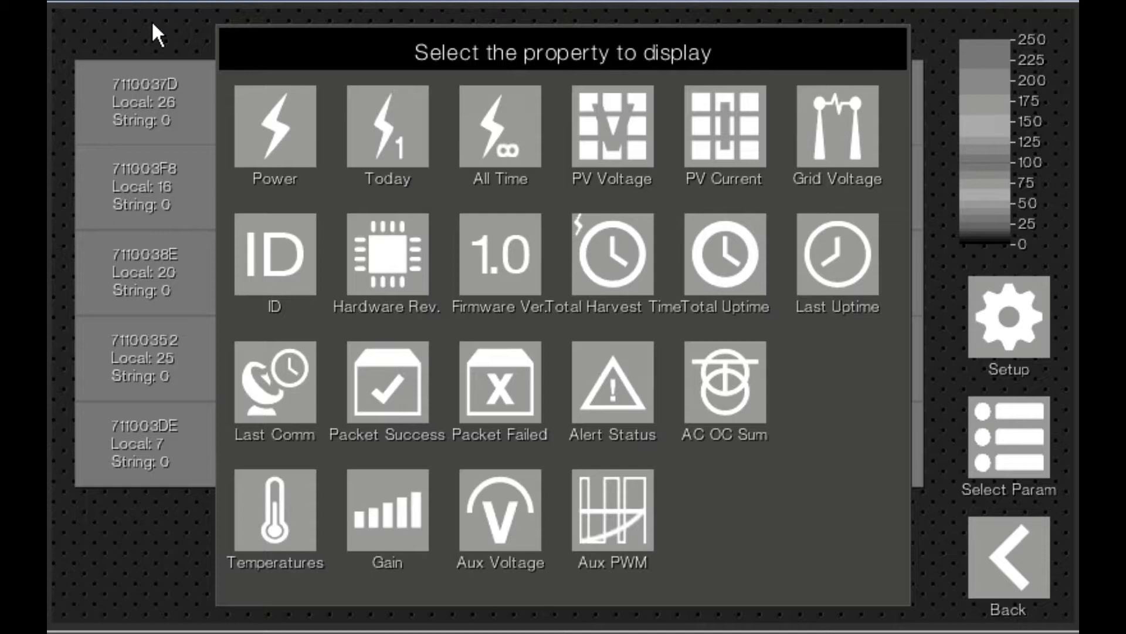
Step: Display the Power property for the modules in the array view
{"action": "left_click", "coordinate": [279, 129]}
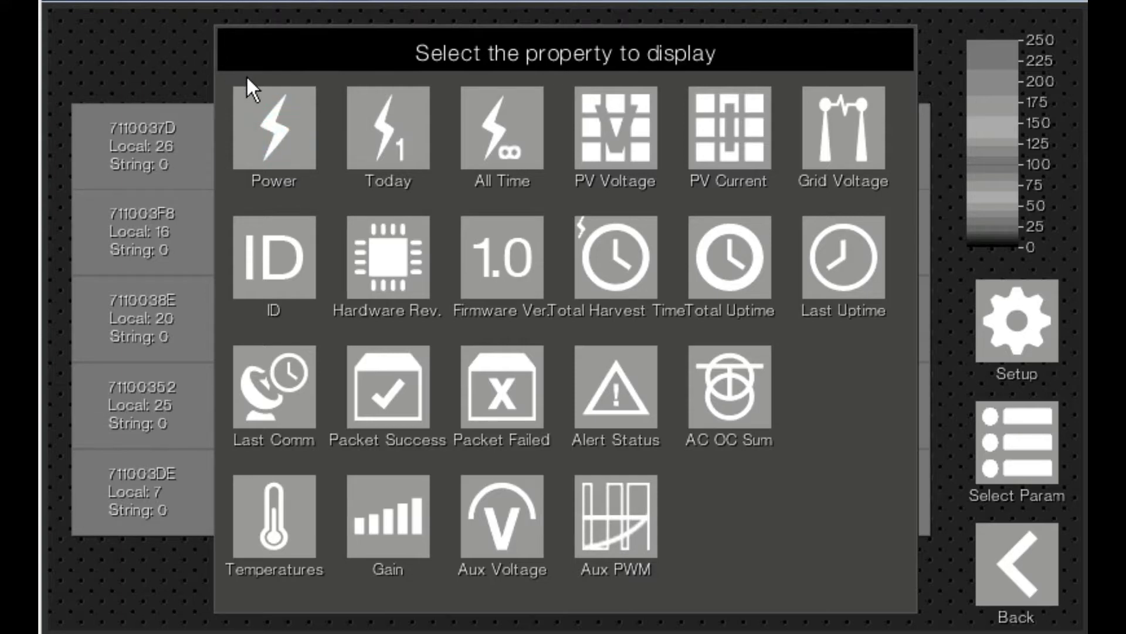
{"action": "left_click", "coordinate": [287, 96]}
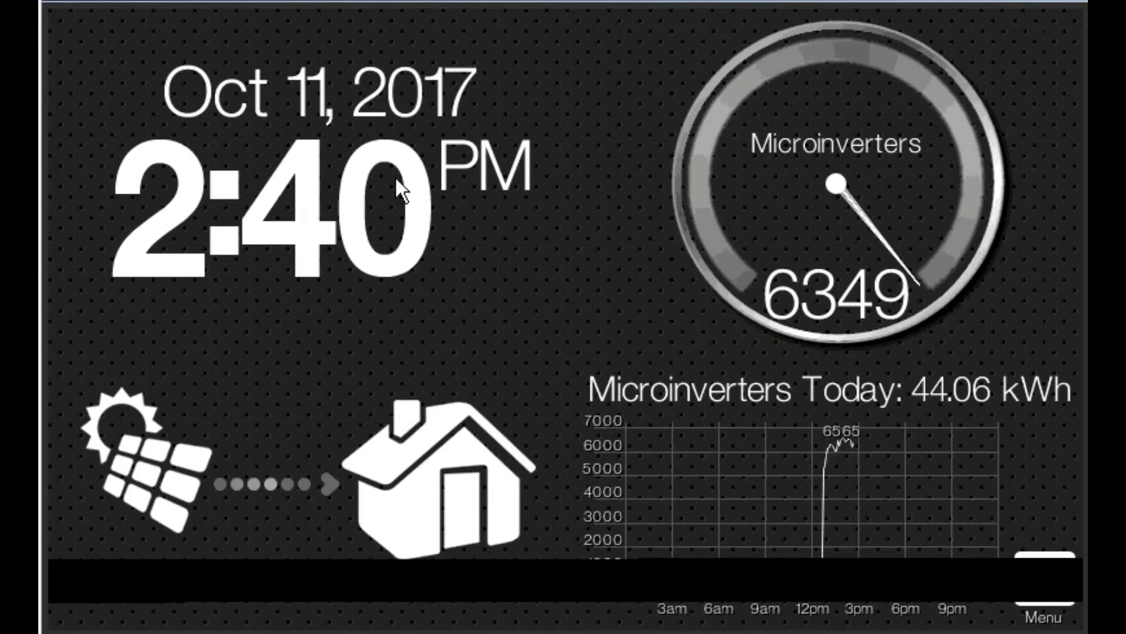
Step: Enter the developer main menu from the home screen and open the OOK info dump
{"action": "left_click", "coordinate": [58, 29]}
{"action": "left_click", "coordinate": [55, 22]}
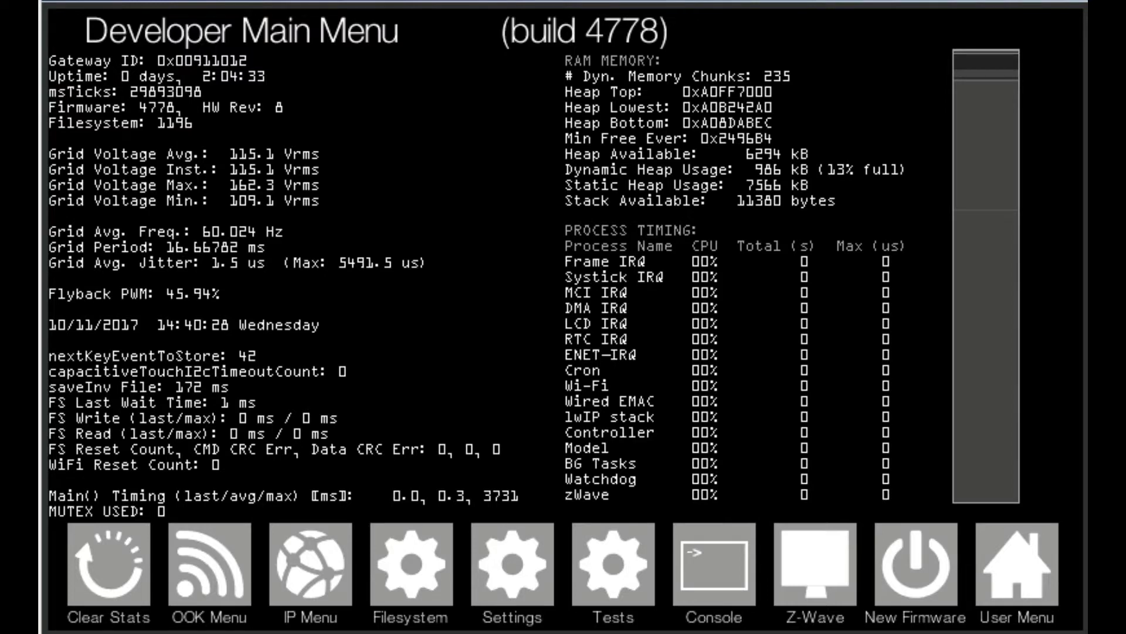
{"action": "left_click", "coordinate": [229, 617]}
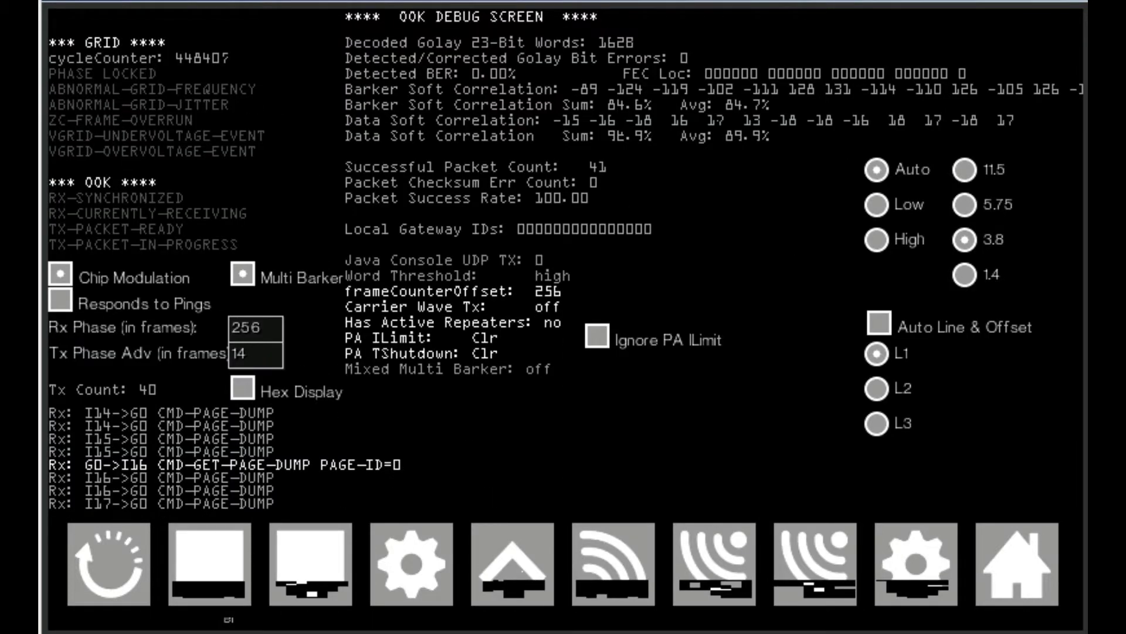
{"action": "left_click", "coordinate": [310, 563]}
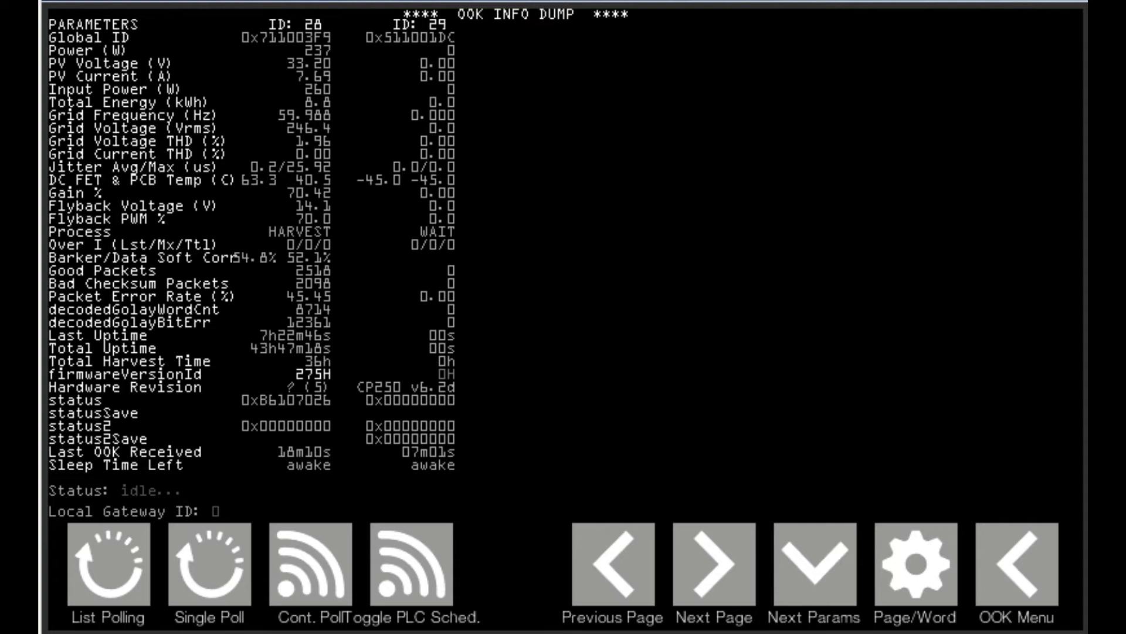
Step: Poll the newly added inverter by entering local ID 29 in the inverter polling list
{"action": "key", "text": "l"}
{"action": "left_click", "coordinate": [492, 339]}
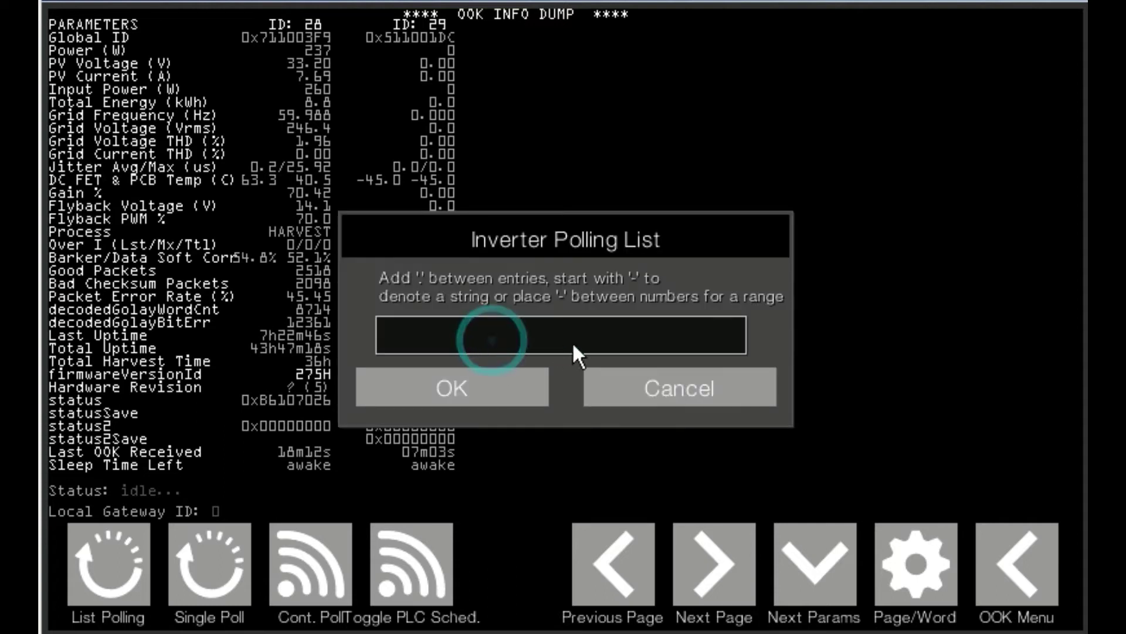
{"action": "left_click", "coordinate": [565, 345]}
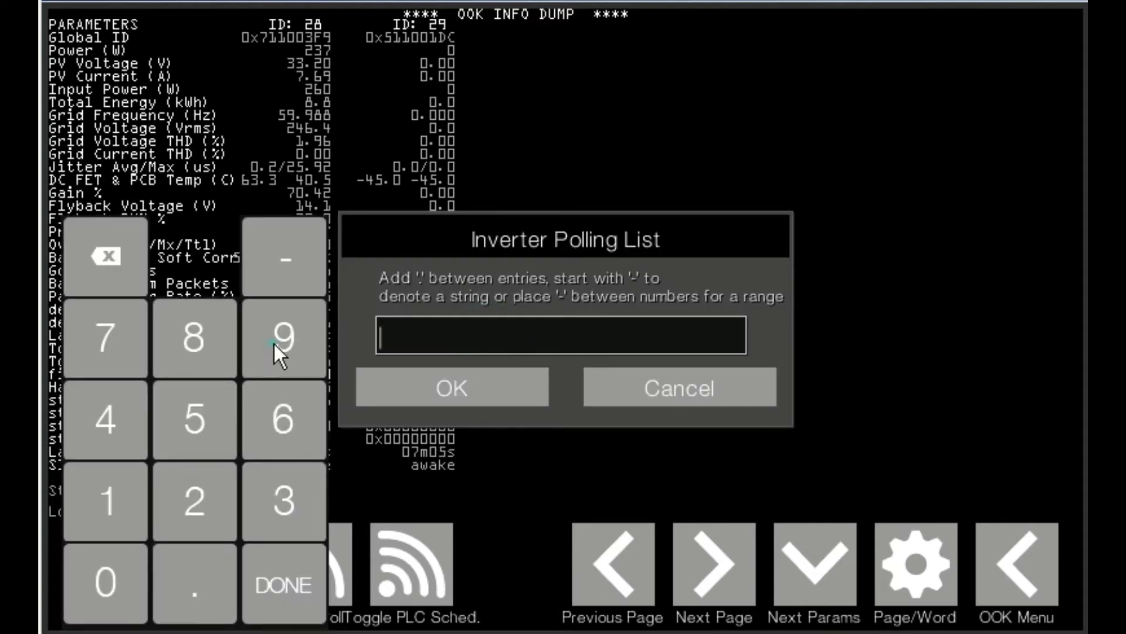
{"action": "left_click", "coordinate": [194, 500]}
{"action": "left_click", "coordinate": [284, 336]}
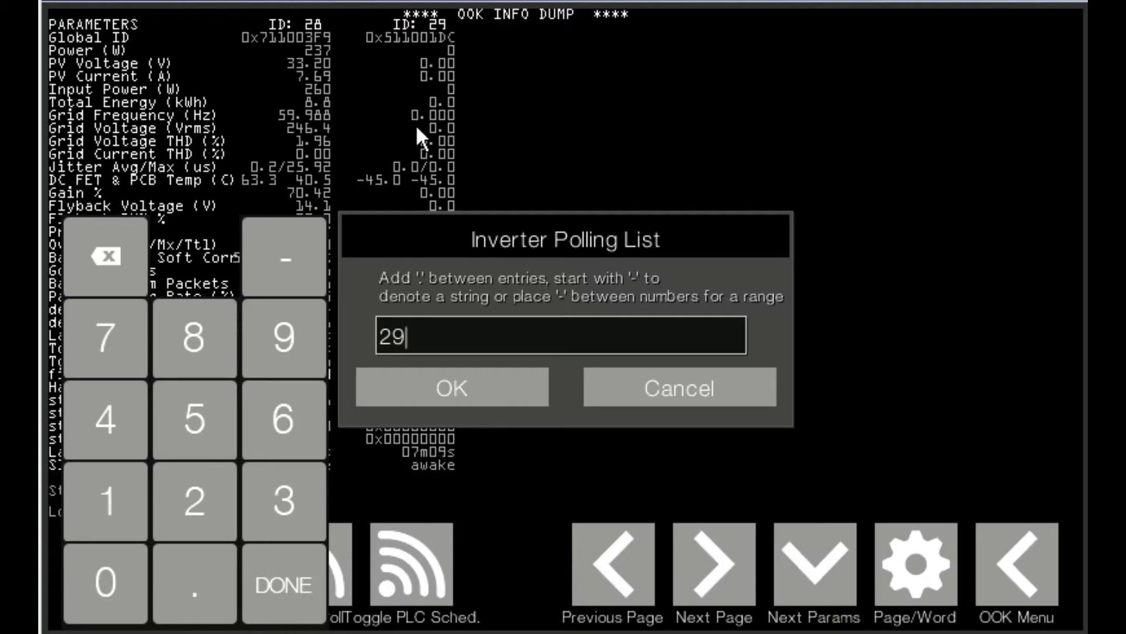
{"action": "key", "text": "Return"}
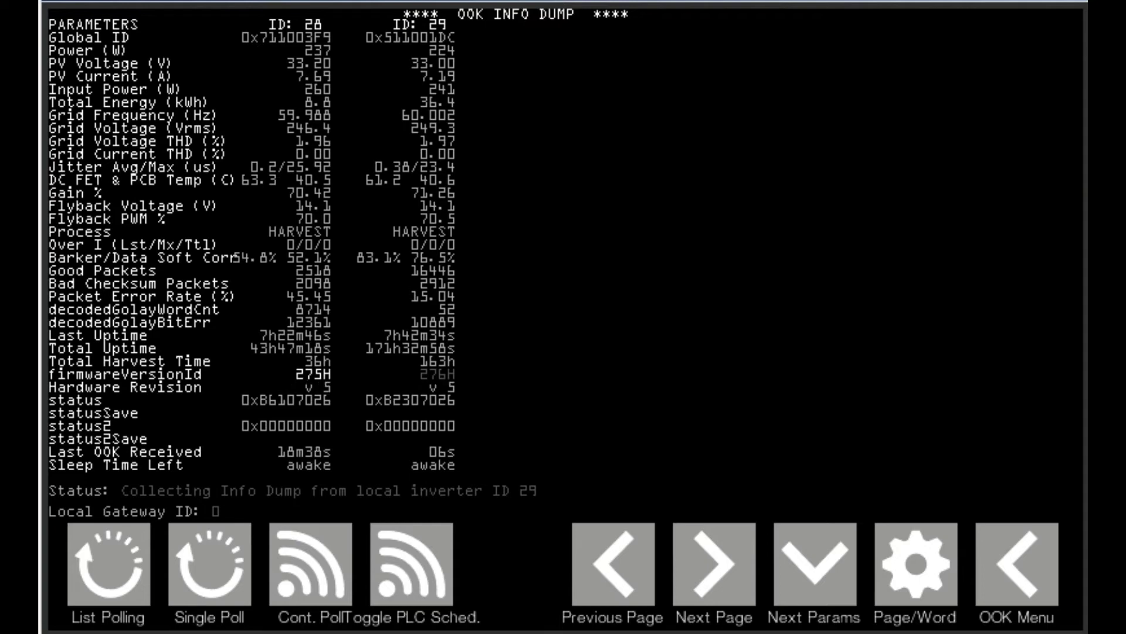
Step: Review the info dump parameters of all inverters from ID 29 back through ID 0
{"action": "key", "text": "Left"}
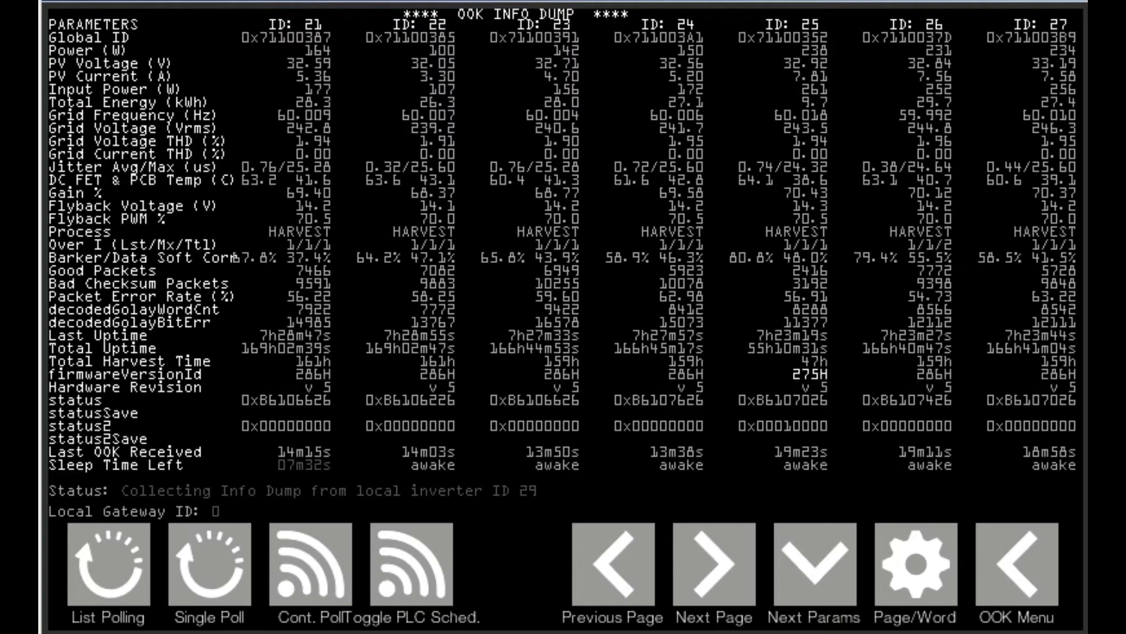
{"action": "key", "text": "Page_Up"}
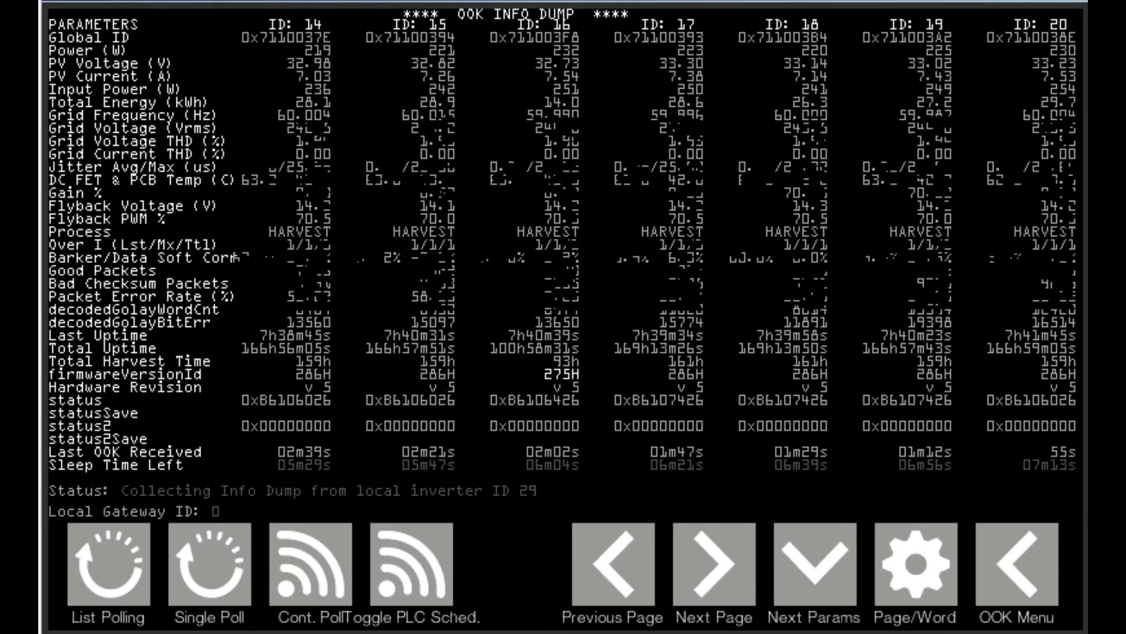
{"action": "key", "text": "Page_Up"}
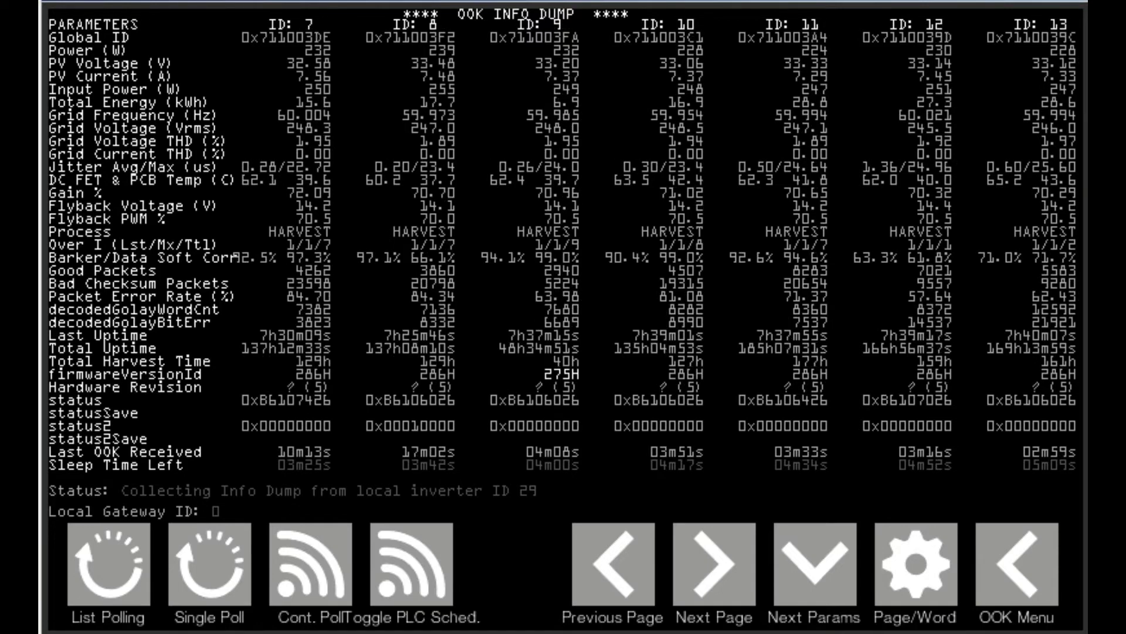
{"action": "key", "text": "Page_Up"}
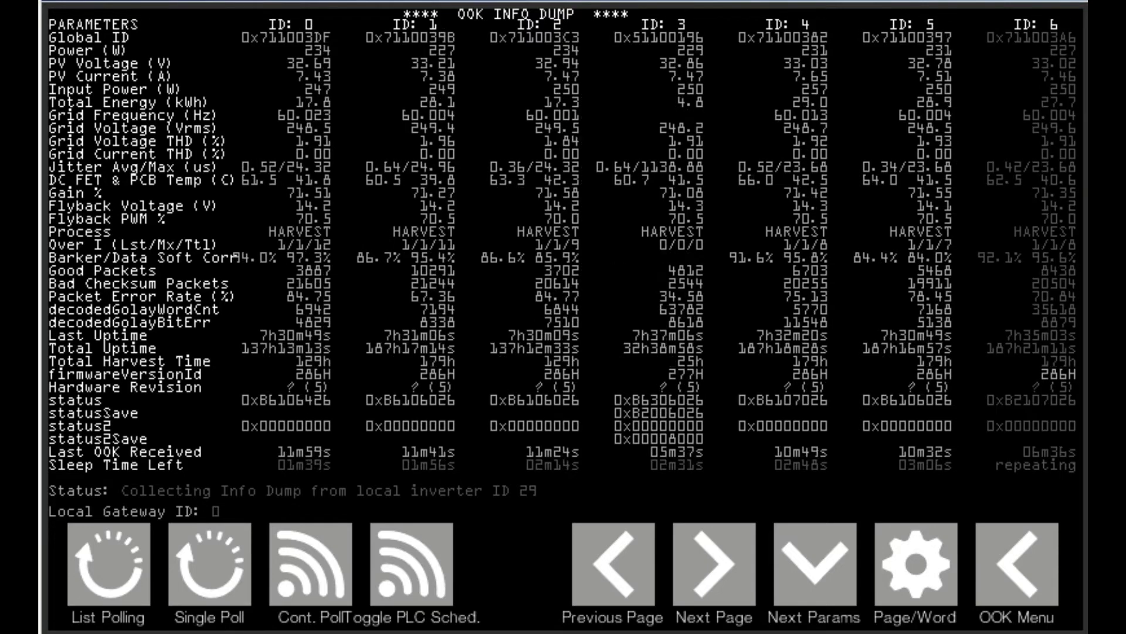
{"action": "key", "text": "Page_Up"}
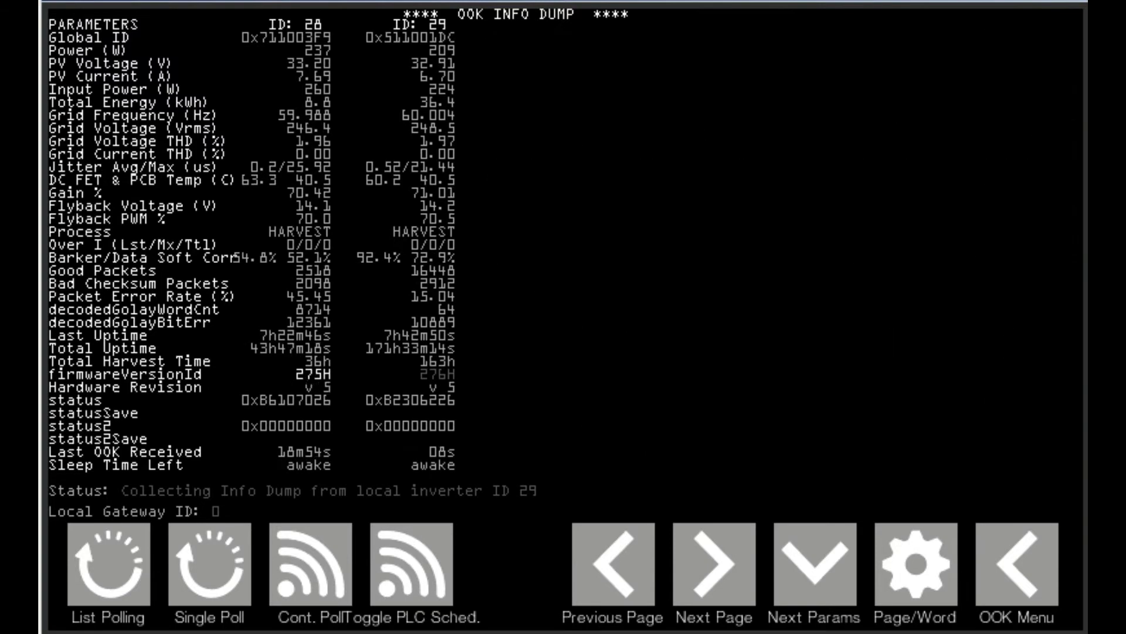
{"action": "key", "text": "Page_Down"}
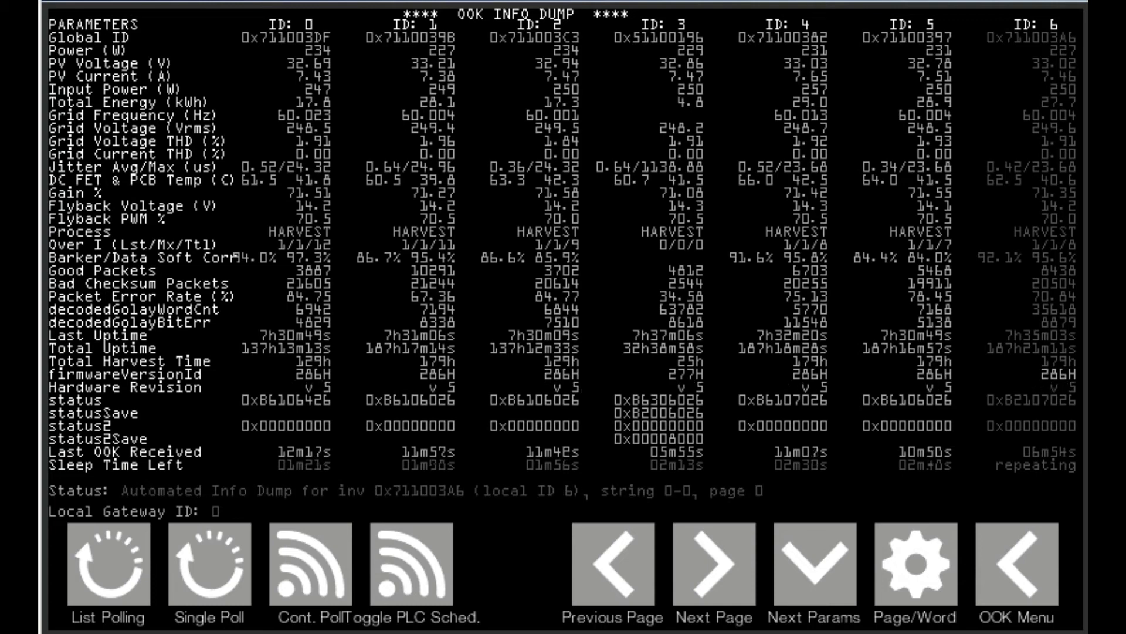
Step: Leave the info dump and developer screens and return to the user home screen
{"action": "left_click", "coordinate": [1017, 564]}
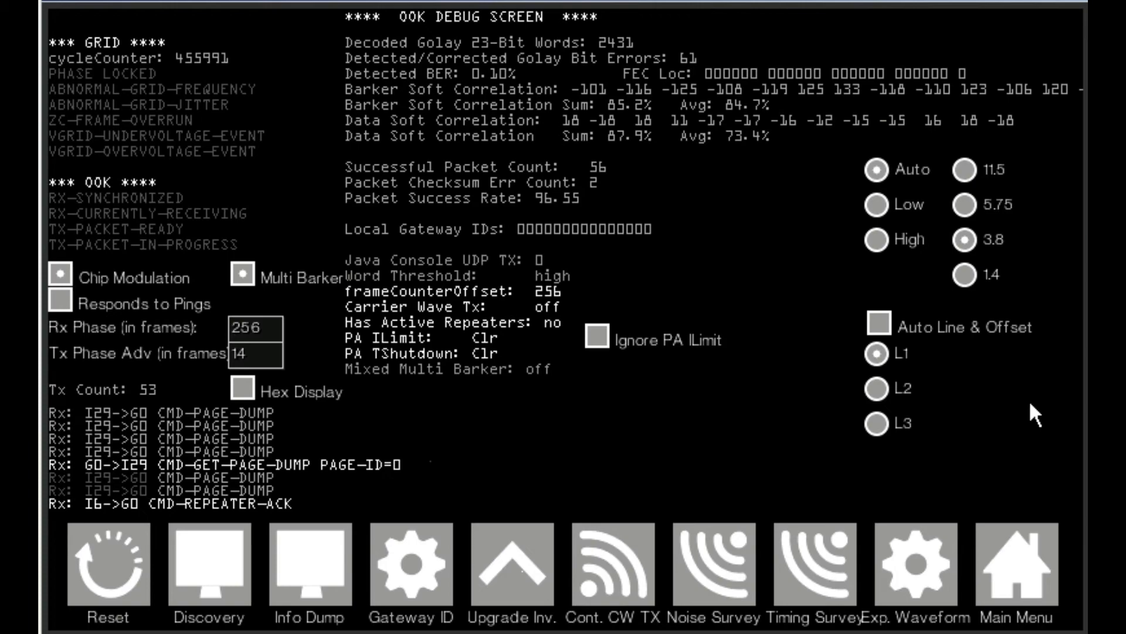
{"action": "left_click", "coordinate": [1017, 563]}
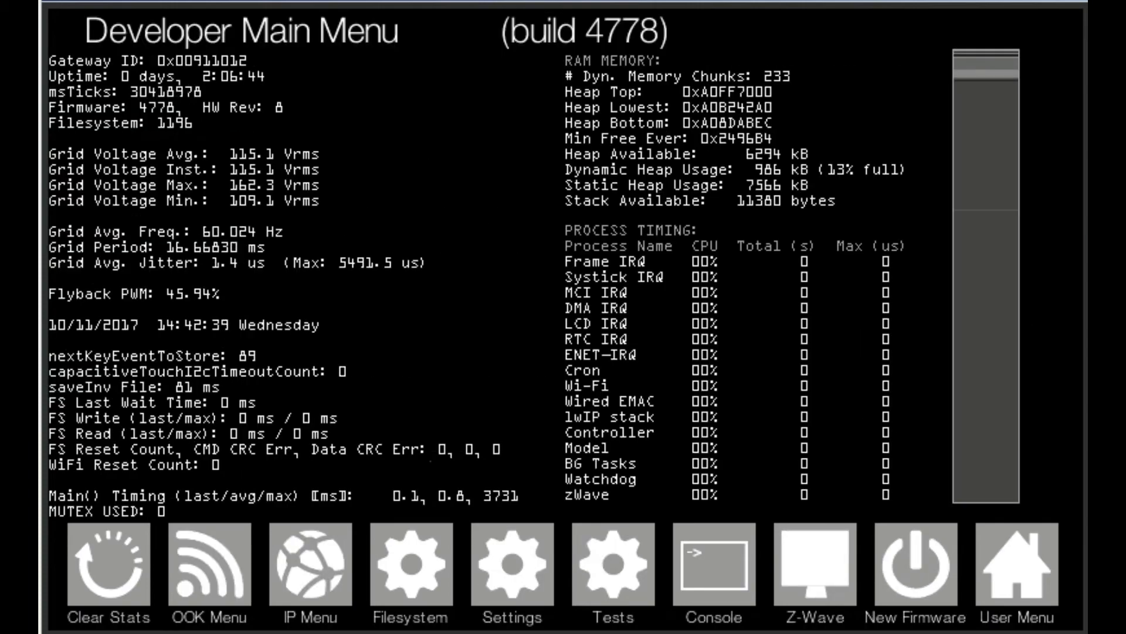
{"action": "left_click", "coordinate": [1017, 563]}
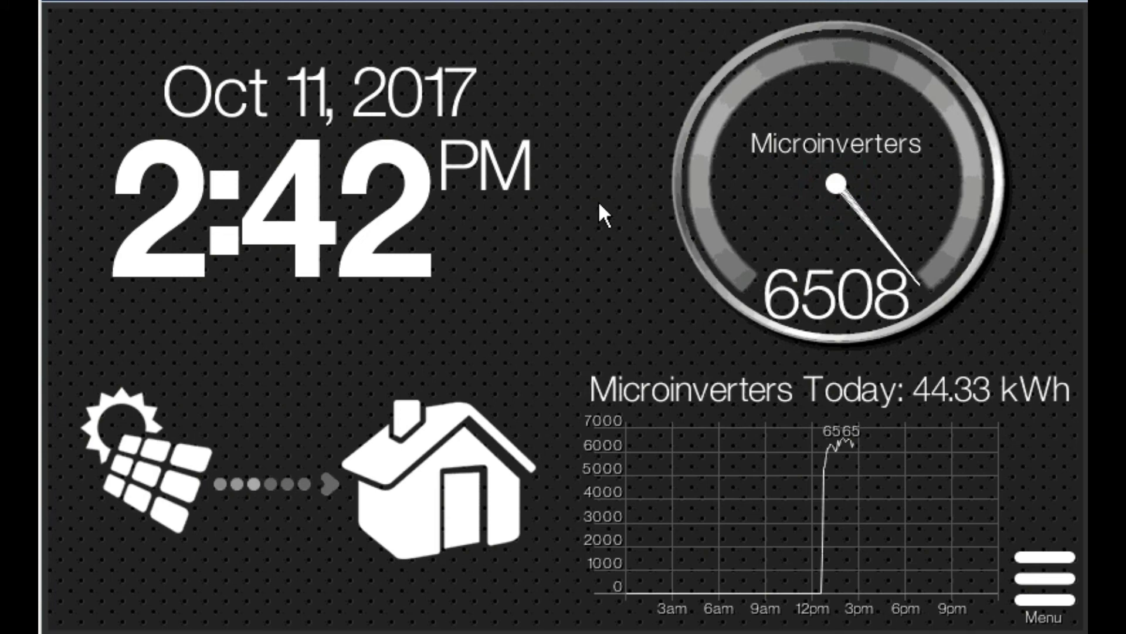
Step: Check the per-module power in the microinverter array view and open its setup, dismissing the module organization help
{"action": "left_click", "coordinate": [833, 184]}
{"action": "left_click", "coordinate": [796, 192]}
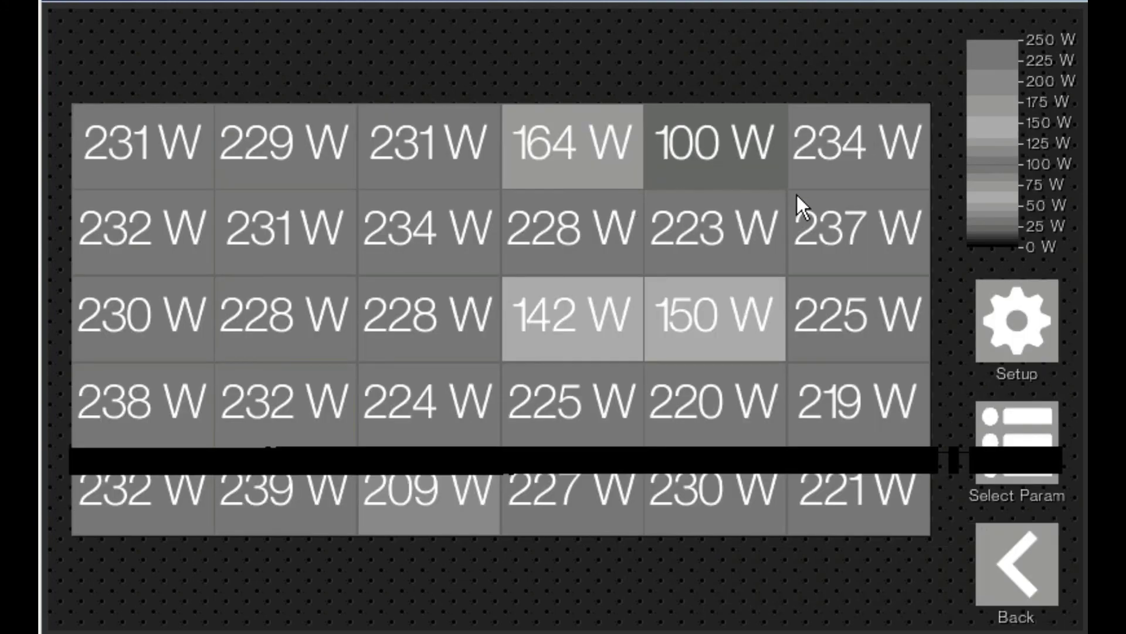
{"action": "left_click", "coordinate": [1029, 320]}
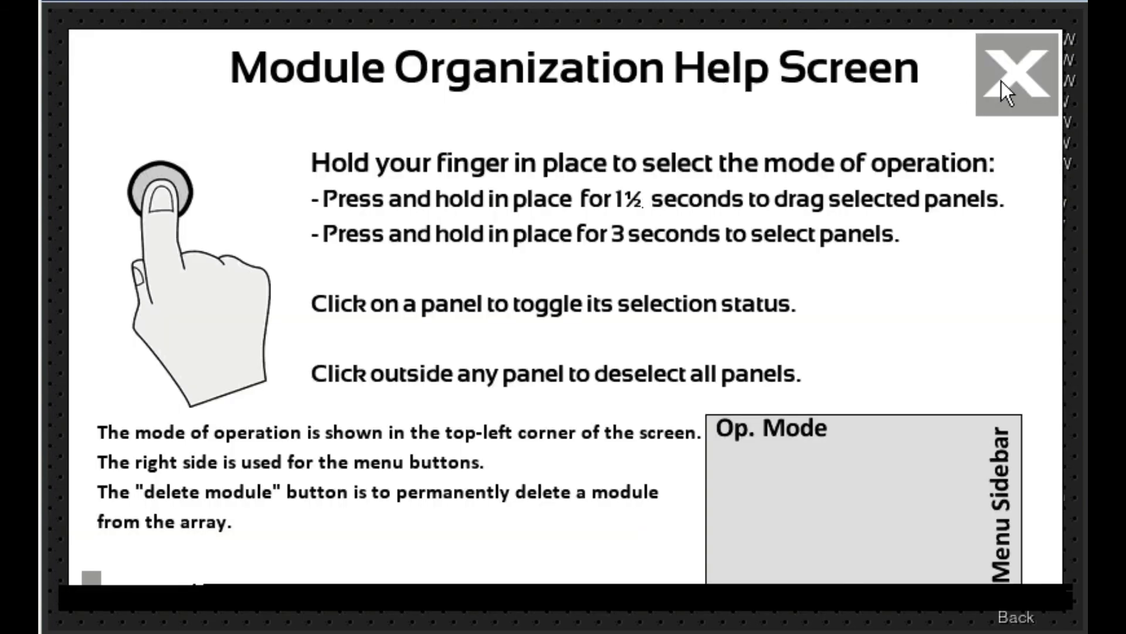
{"action": "left_click", "coordinate": [1015, 81]}
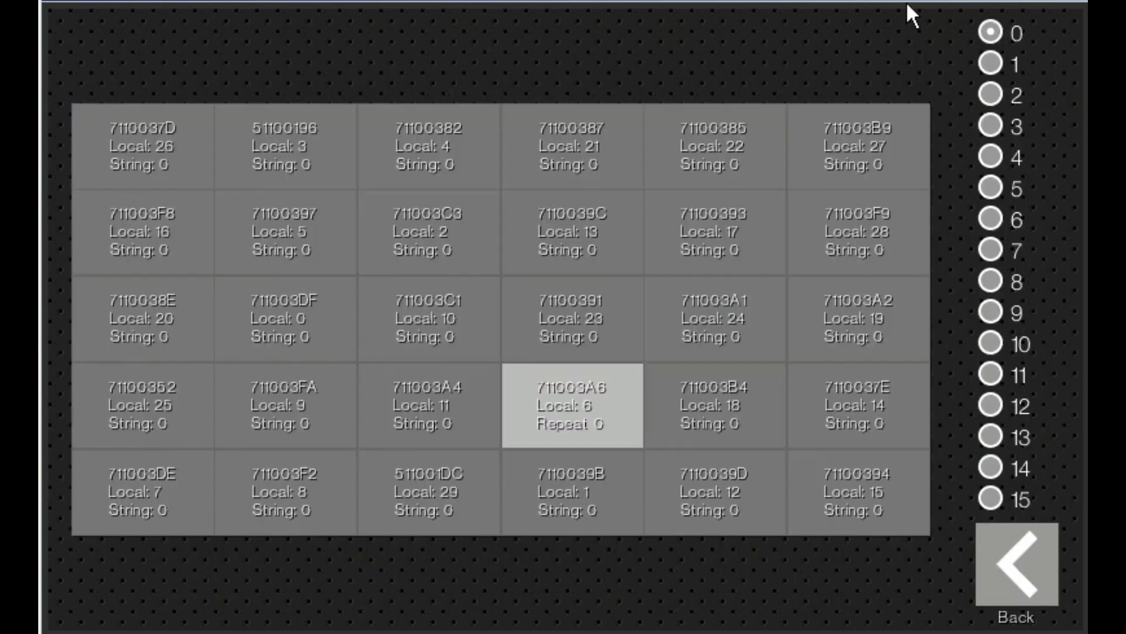